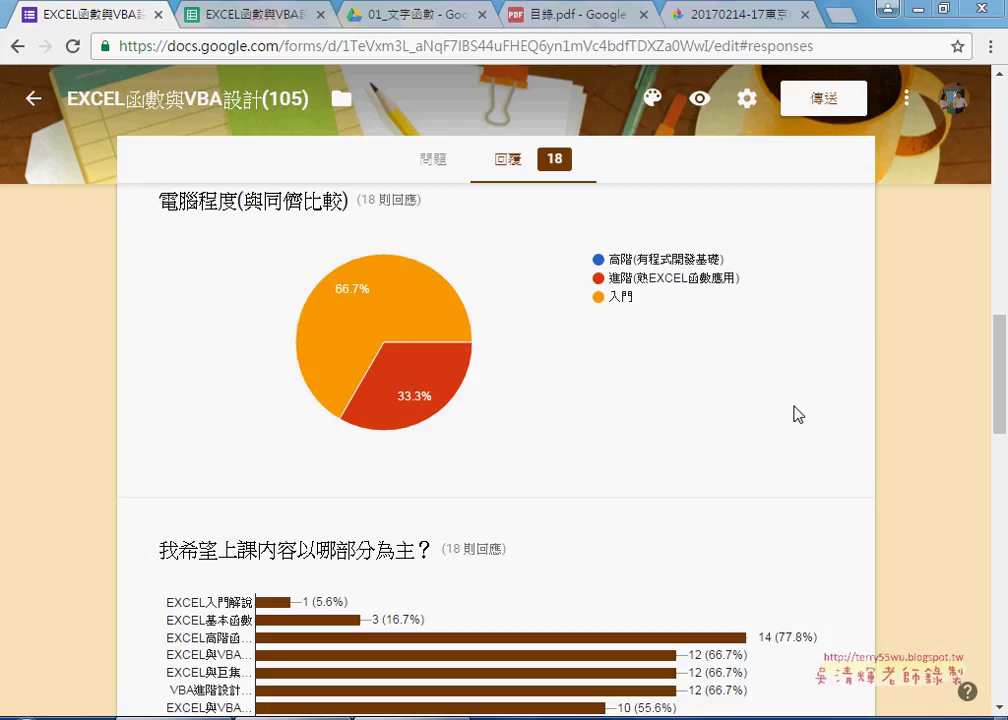
Scroll to the 我希望上課內容以哪部分為主 chart and check the EXCEL高階函數進階應用 bar's count.
scroll(905, 470, "down", 1)
scroll(907, 470, "down", 2)
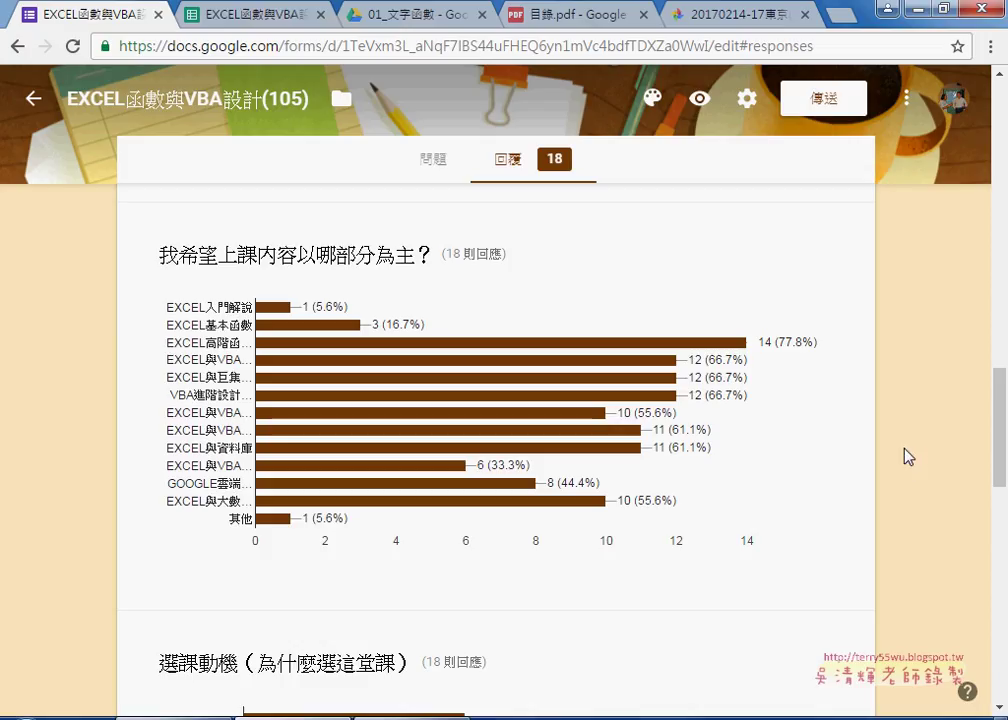
mouse_move(735, 637)
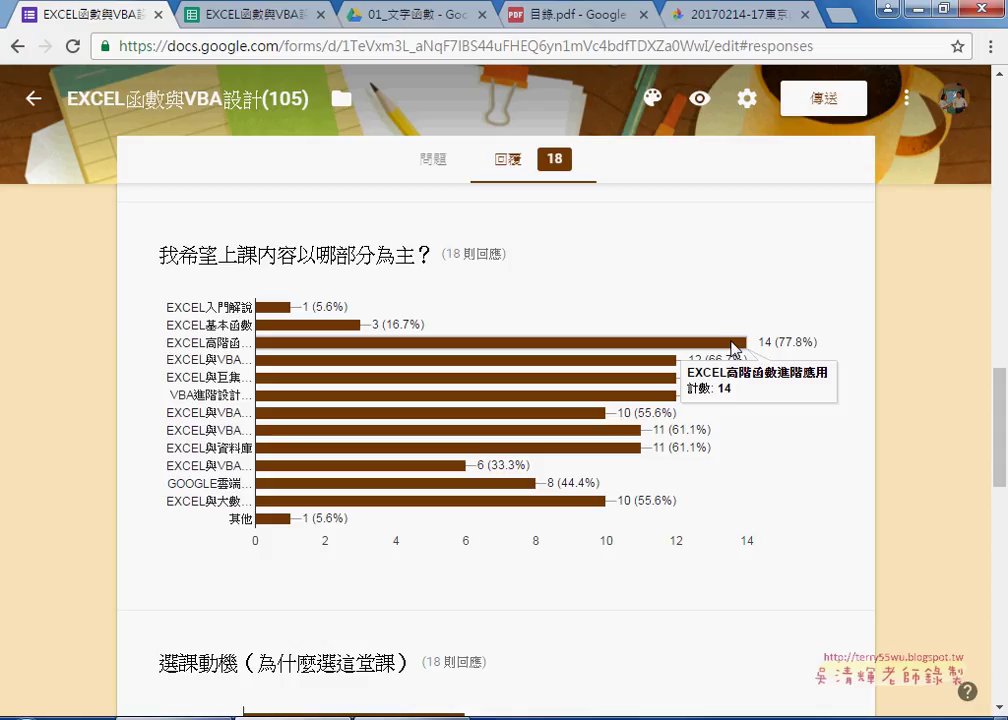
mouse_move(500, 342)
left_click(732, 343)
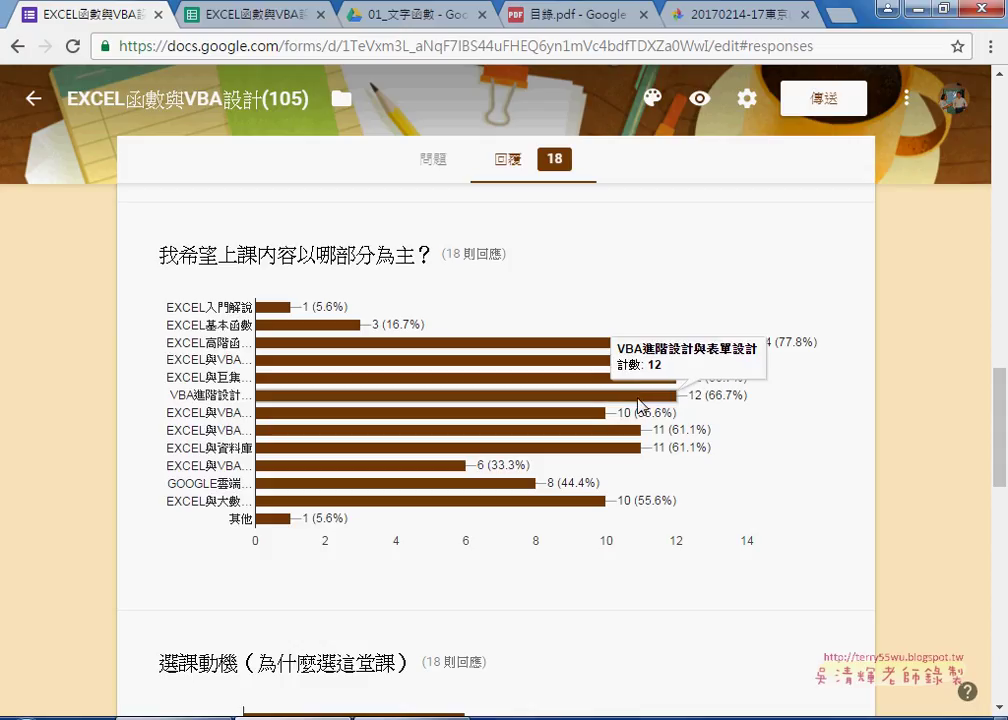
Reveal the other bars' full labels and counts, including EXCEL與VBA與工作表自動化.
triple_click(762, 397)
left_click(711, 383)
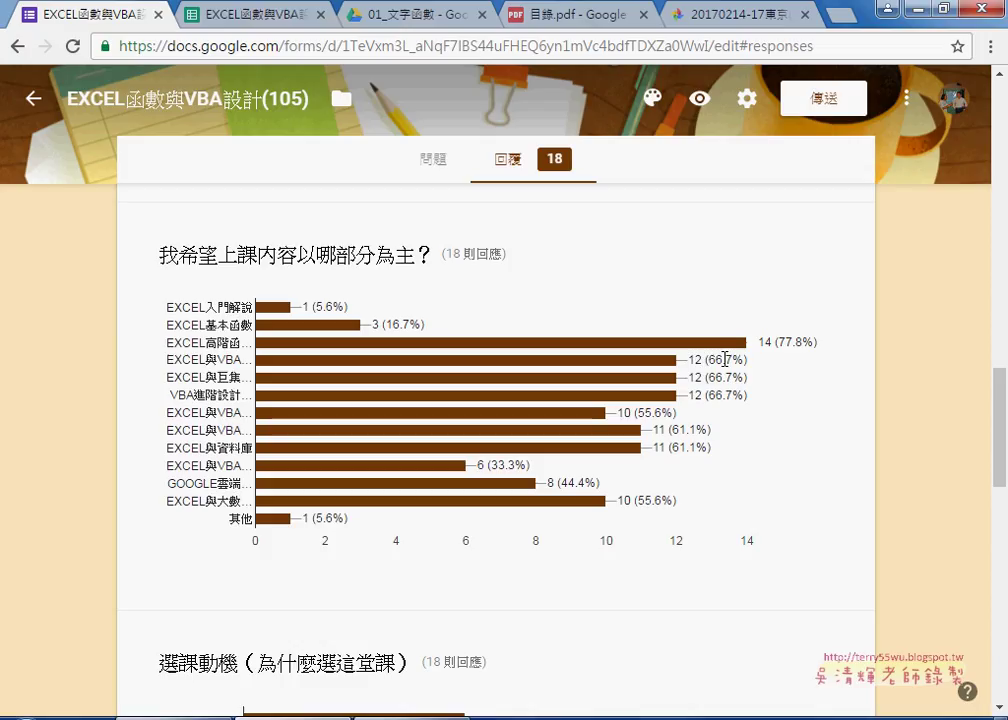
left_click_drag(725, 357, 763, 405)
left_click(763, 405)
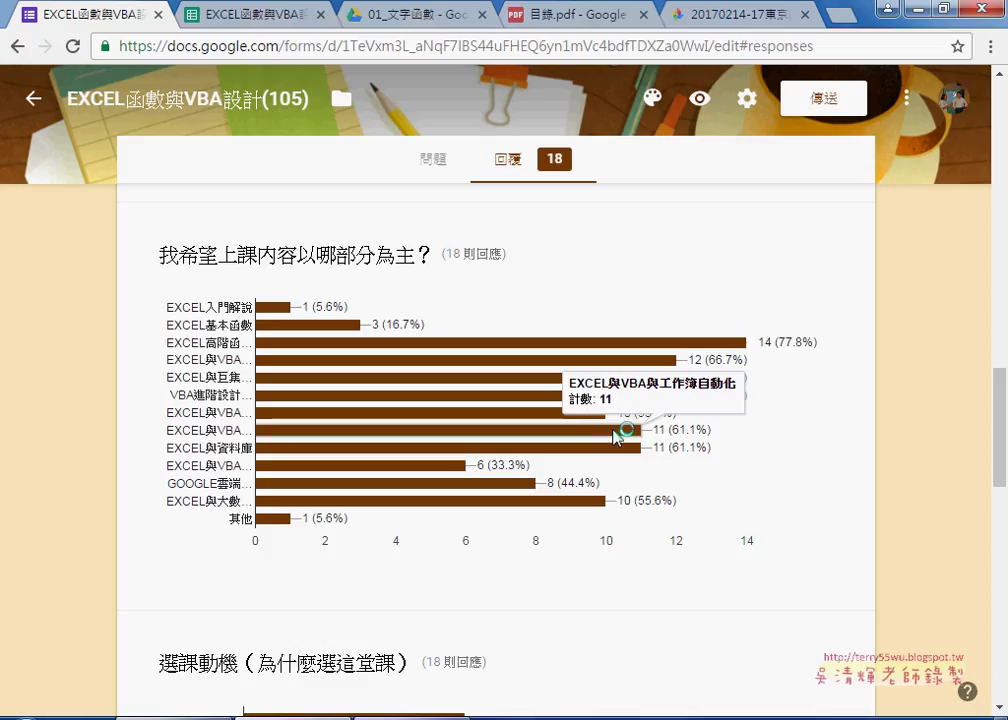
mouse_move(430, 412)
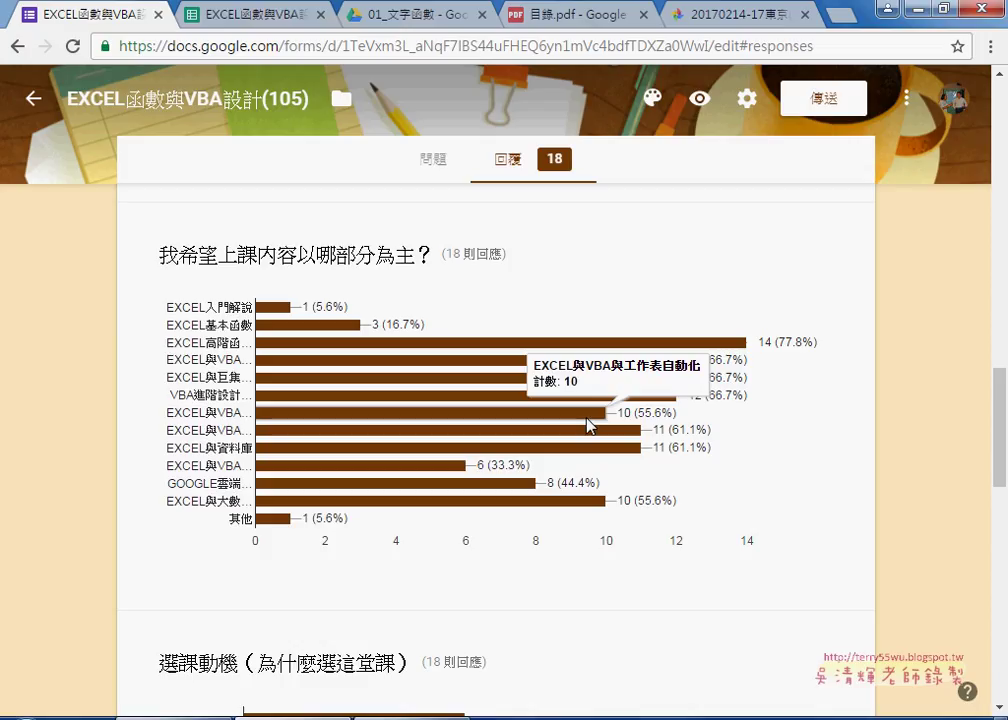
mouse_move(560, 412)
left_click(587, 420)
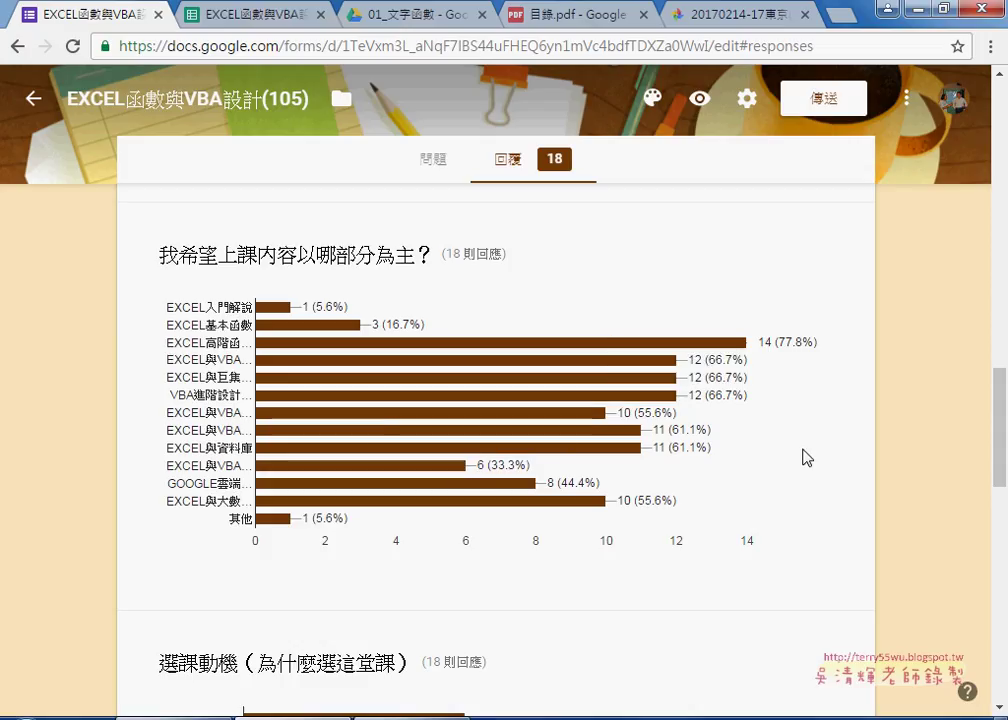
Scroll through the 18-response summary charts to the class-officer question, then go to the responses spreadsheet.
scroll(803, 457, "down", 2)
scroll(803, 457, "down", 2)
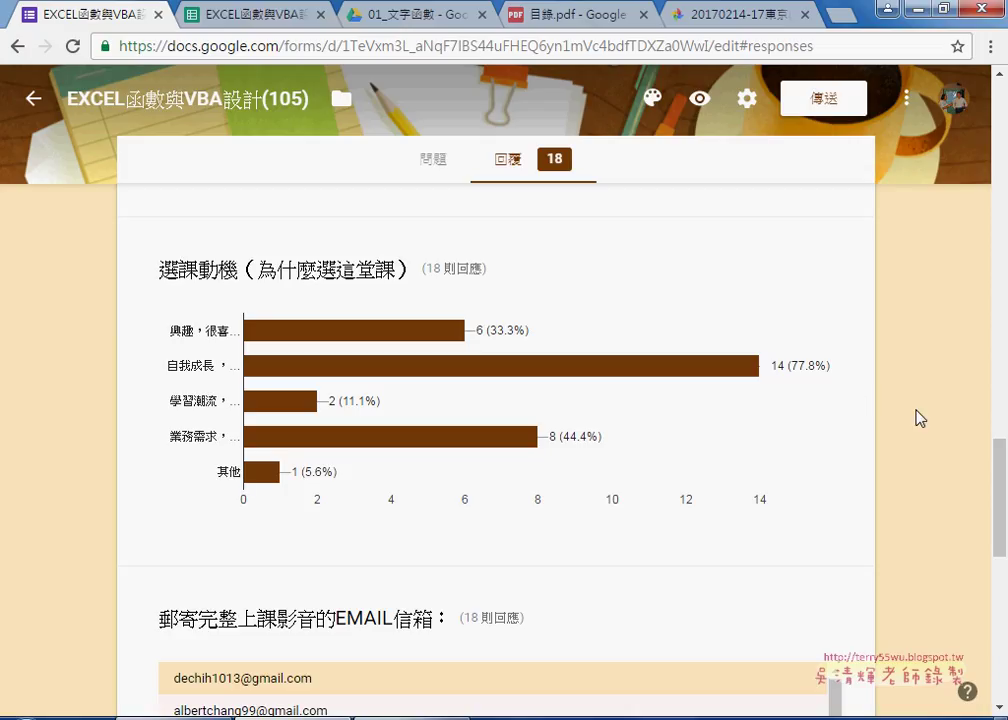
scroll(921, 418, "down", 8)
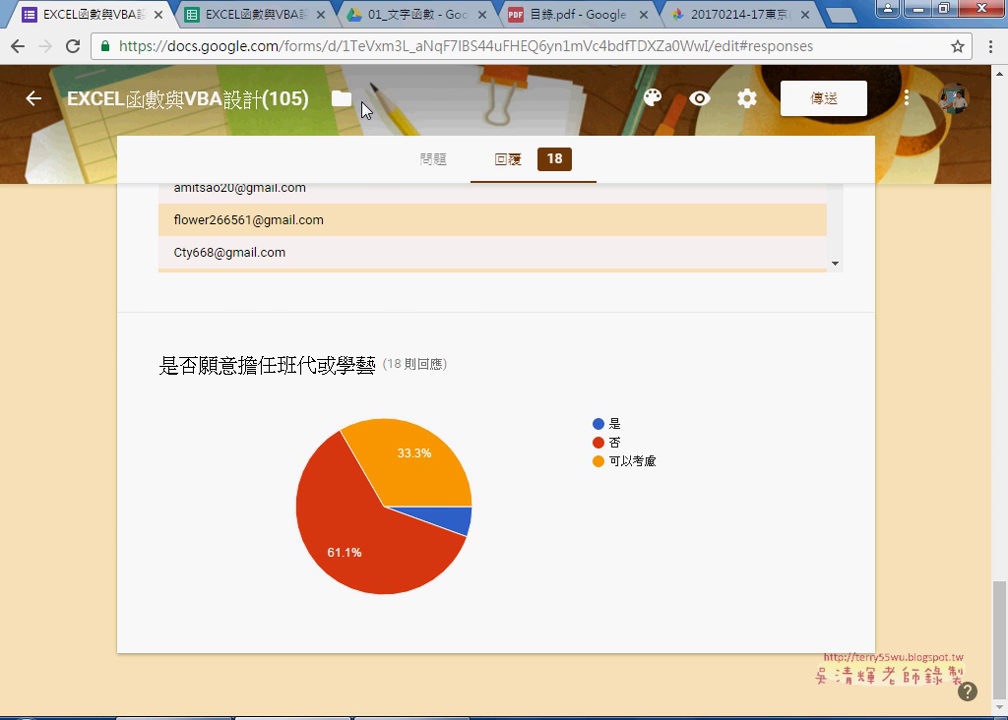
left_click(258, 20)
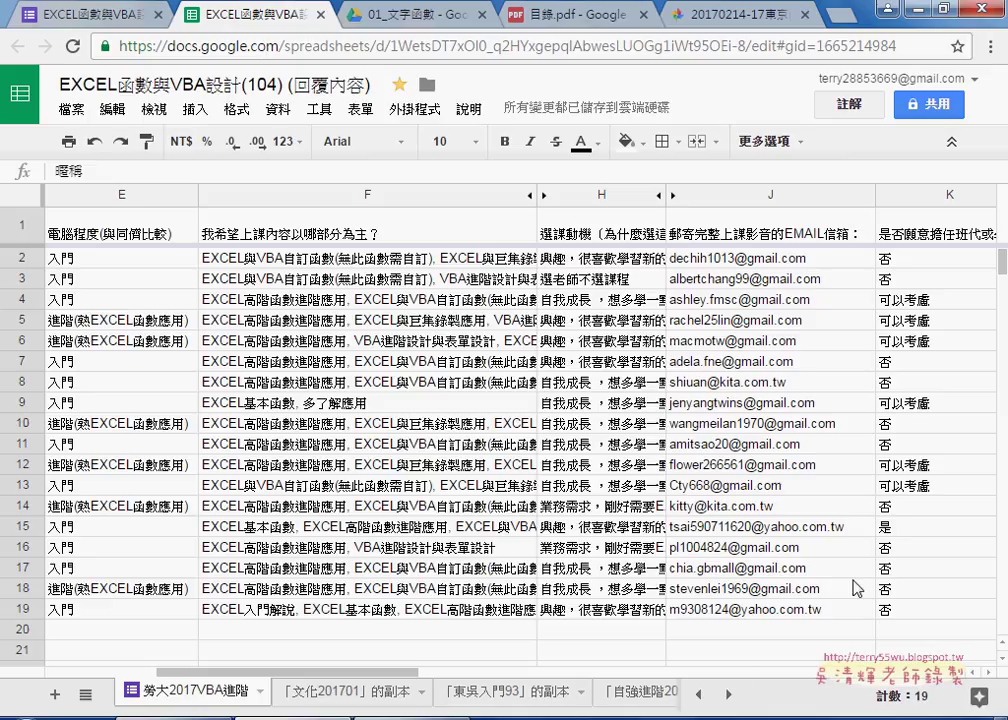
Turn on a filter and limit column K to 可以考慮, excluding 否 and 是 answers.
scroll(407, 675, "right", 1)
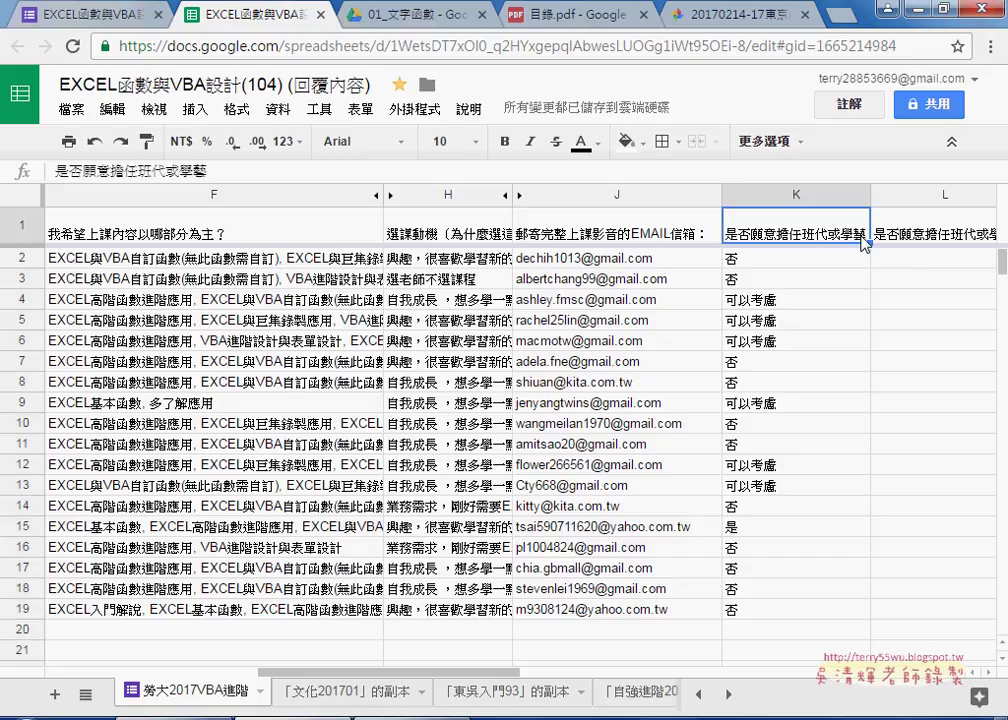
left_click(860, 195)
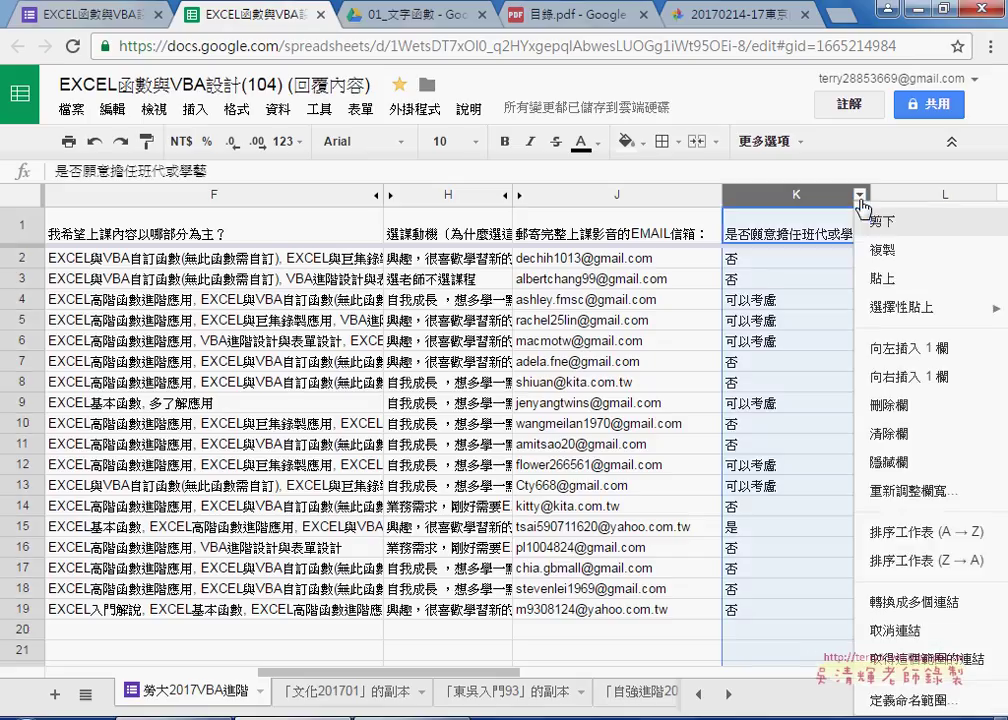
left_click(795, 228)
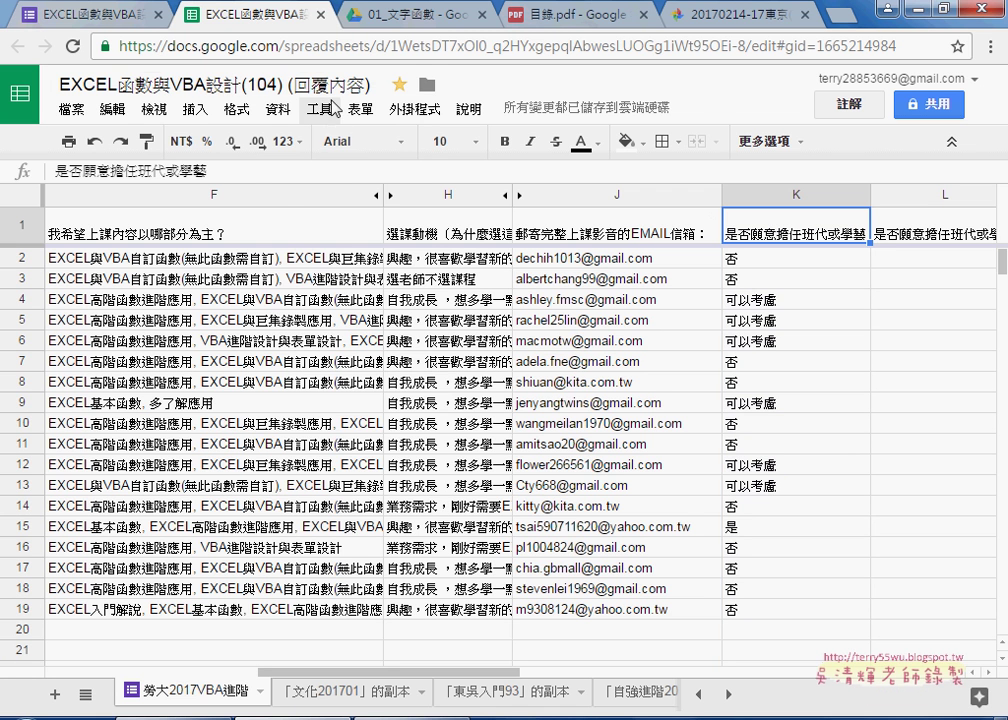
left_click(279, 110)
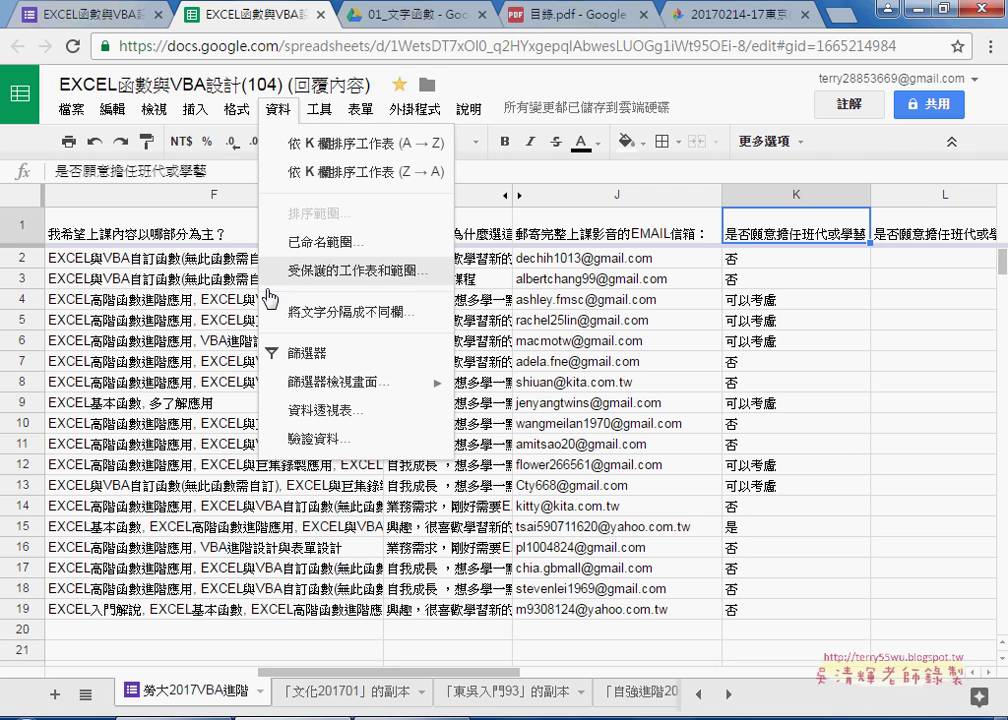
left_click(300, 362)
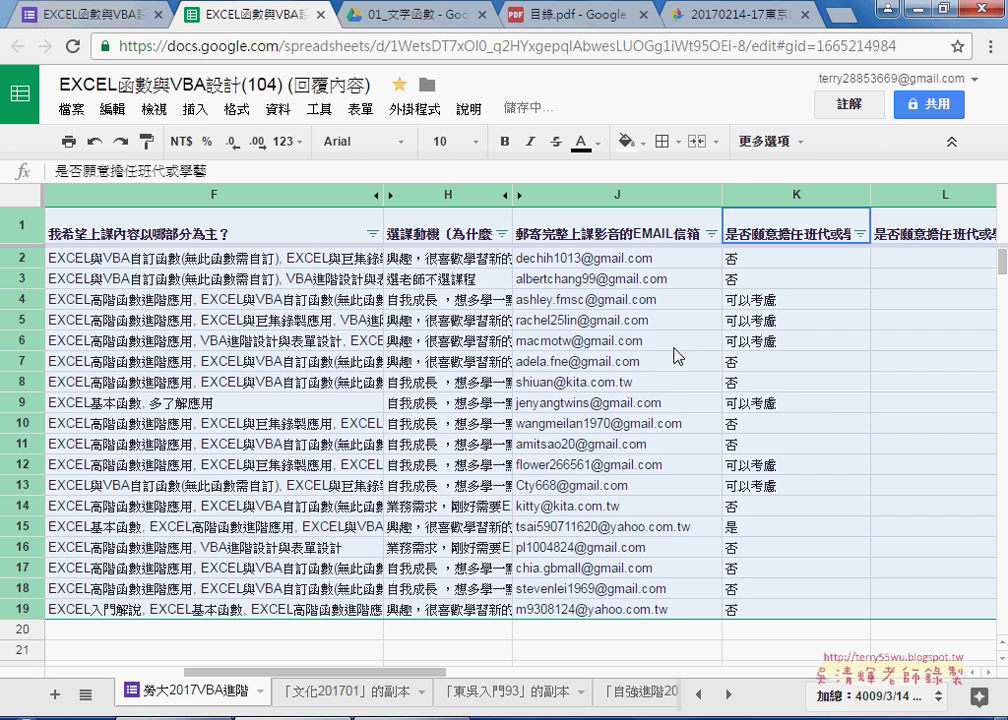
left_click(860, 234)
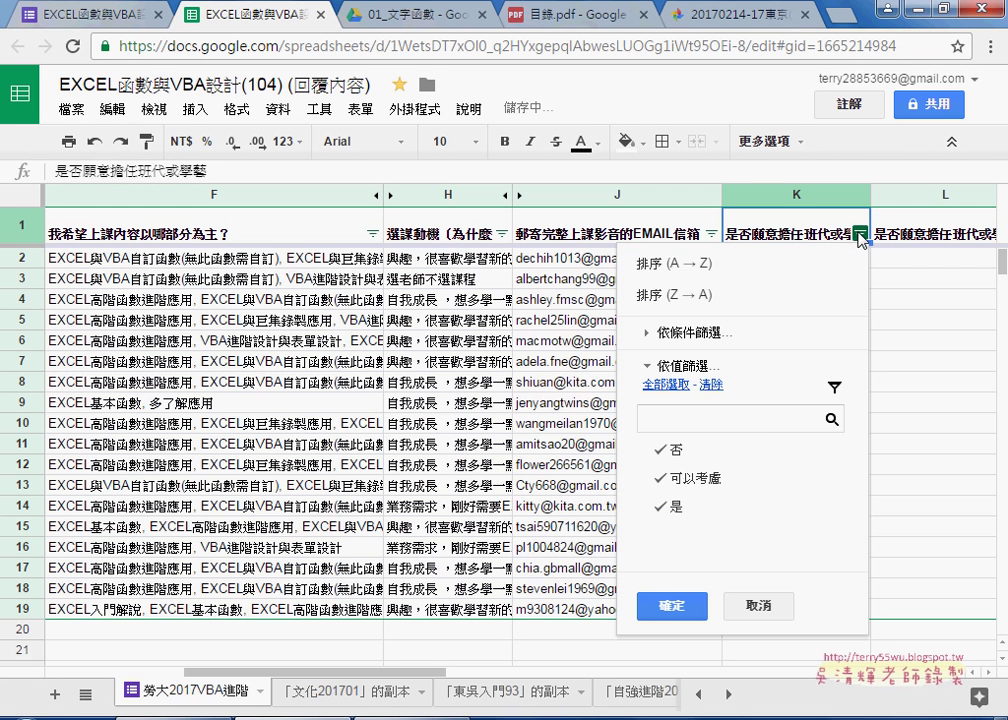
left_click(668, 450)
left_click(662, 507)
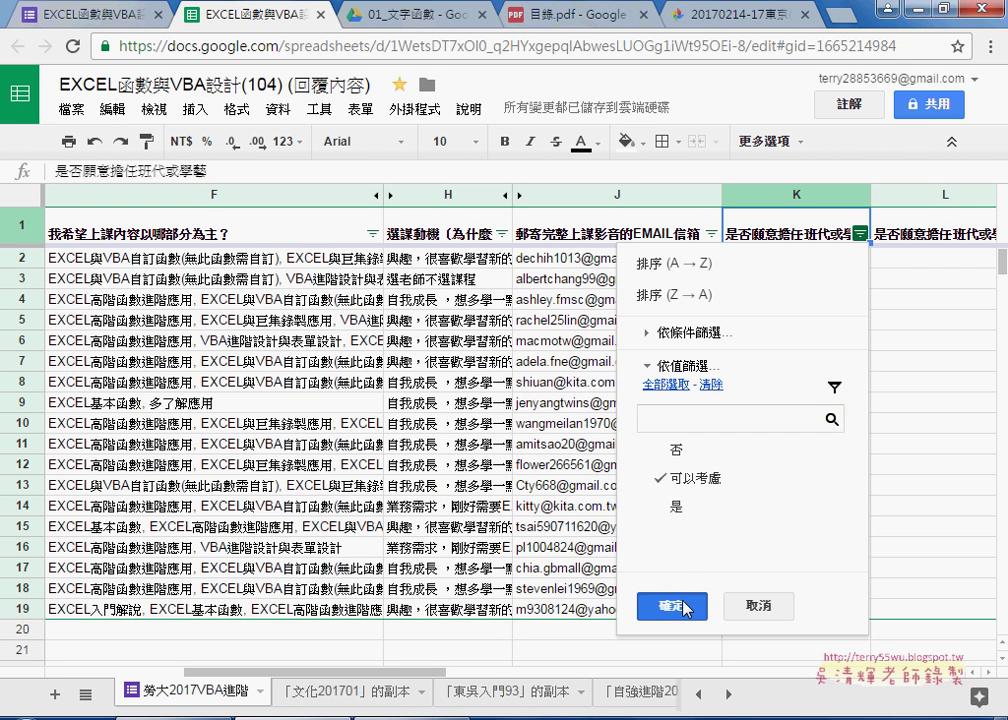
left_click(671, 605)
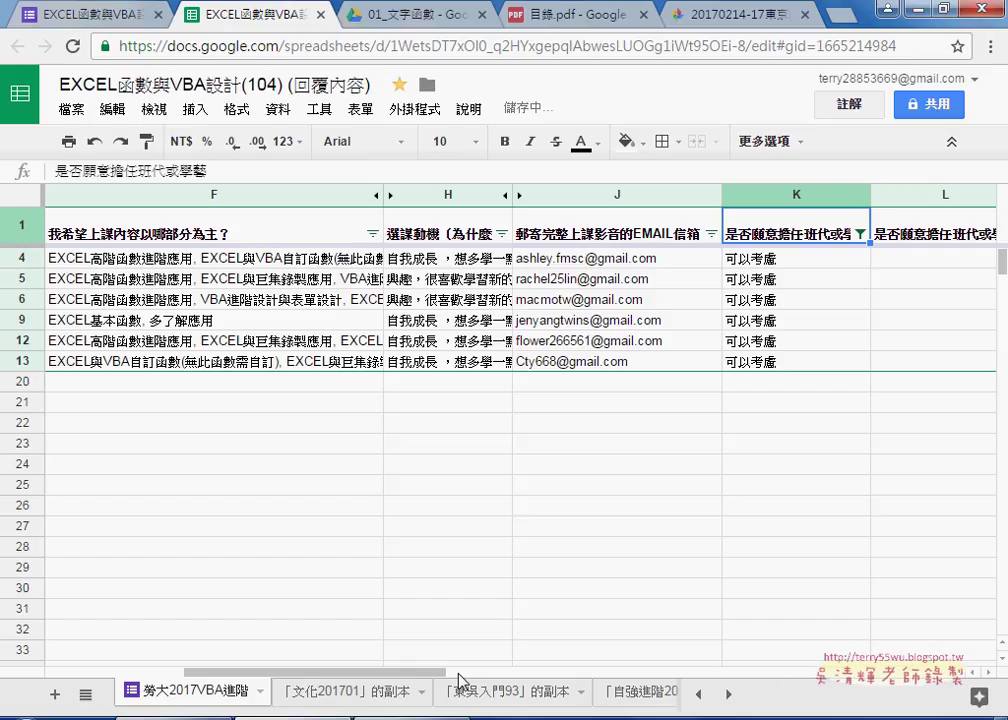
Inspect the nickname formulas in cells C4, C5, C6, C9, C12 and C13, then go to the 01_文字函數 Drive tab.
left_click_drag(365, 672, 227, 672)
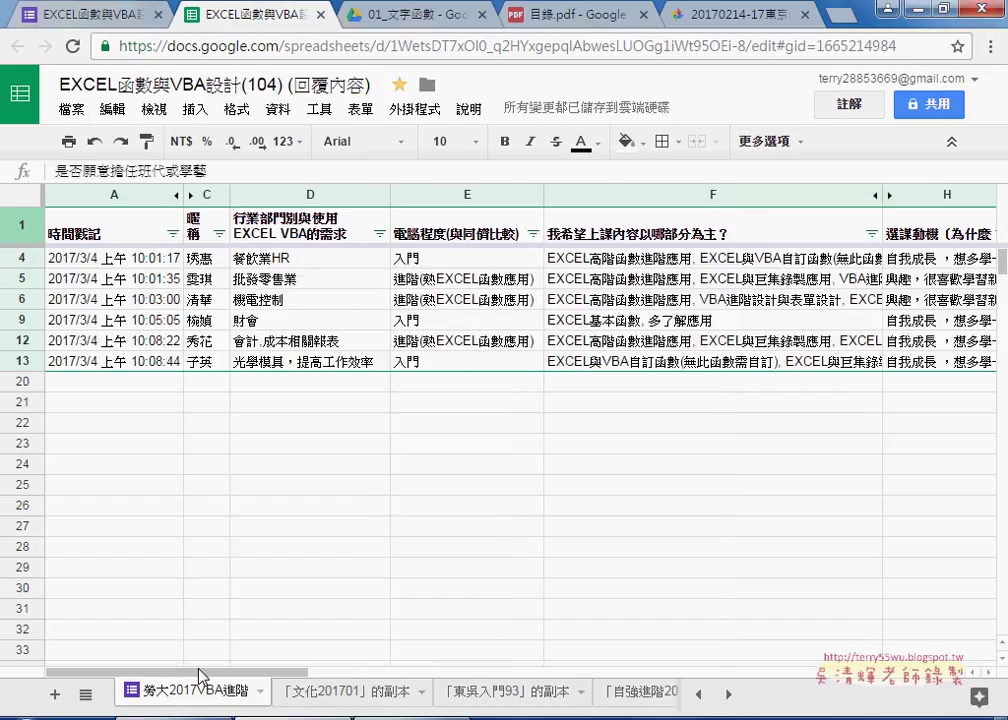
left_click(205, 262)
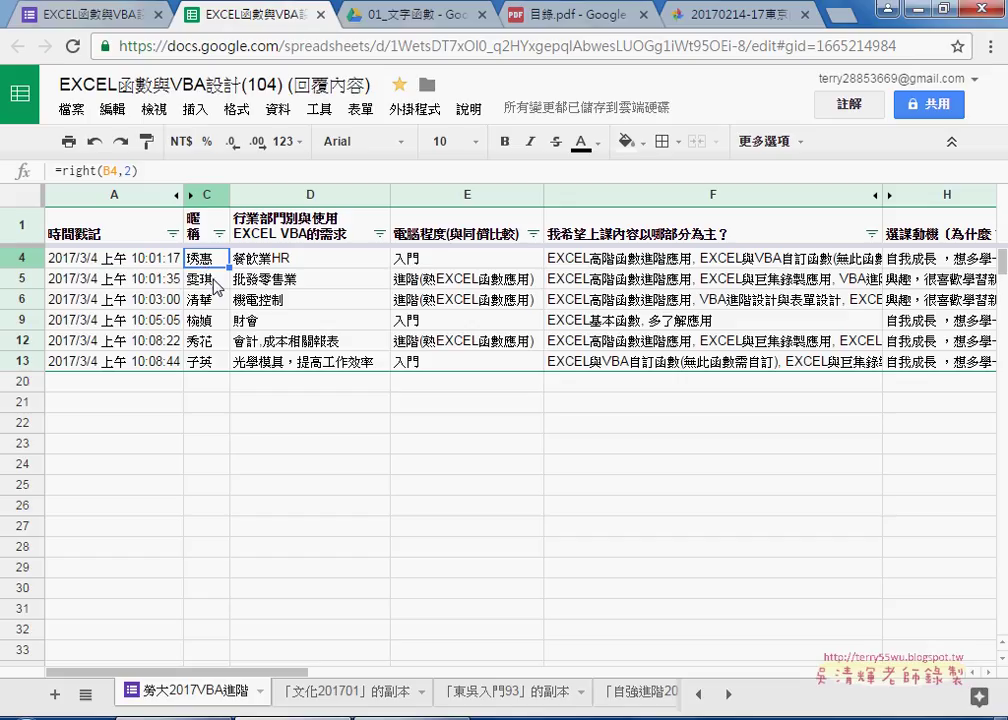
left_click(215, 282)
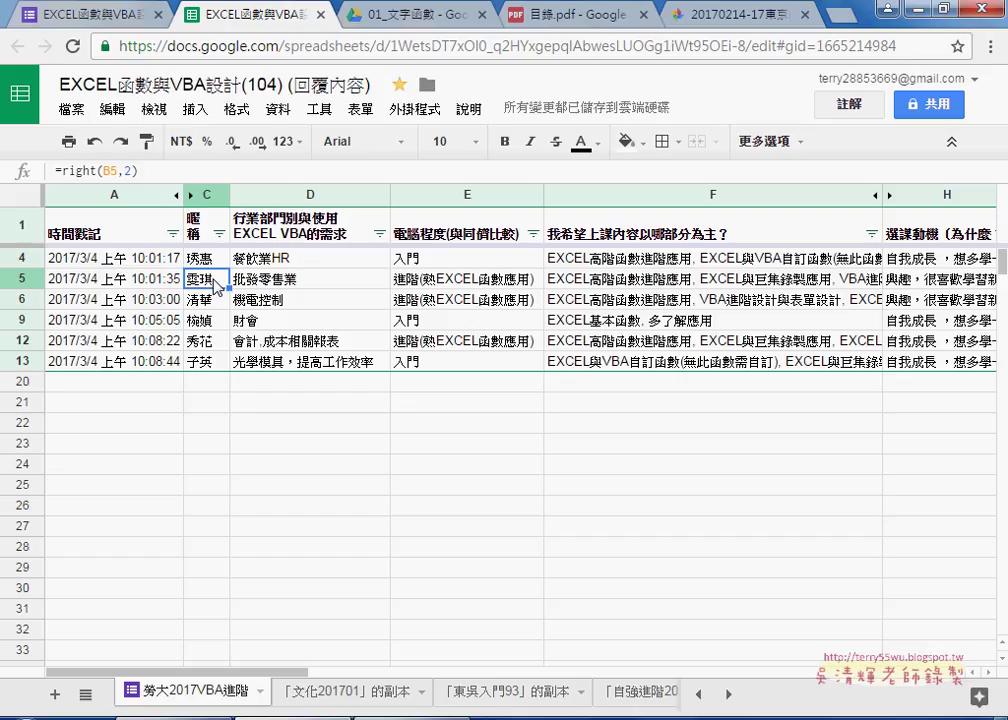
left_click(216, 302)
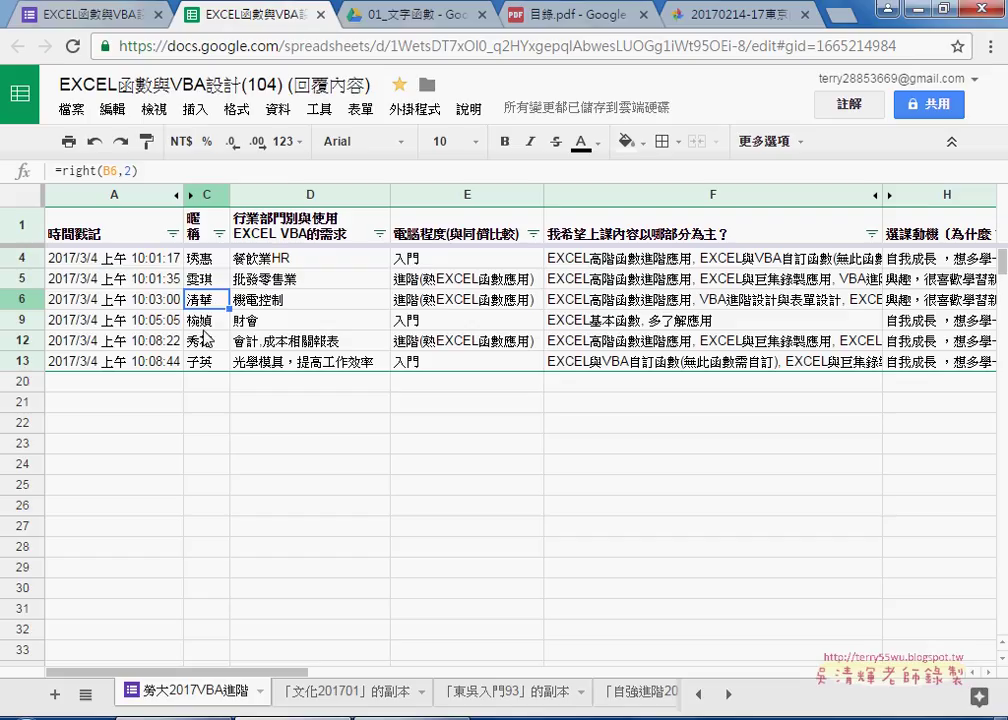
left_click(216, 321)
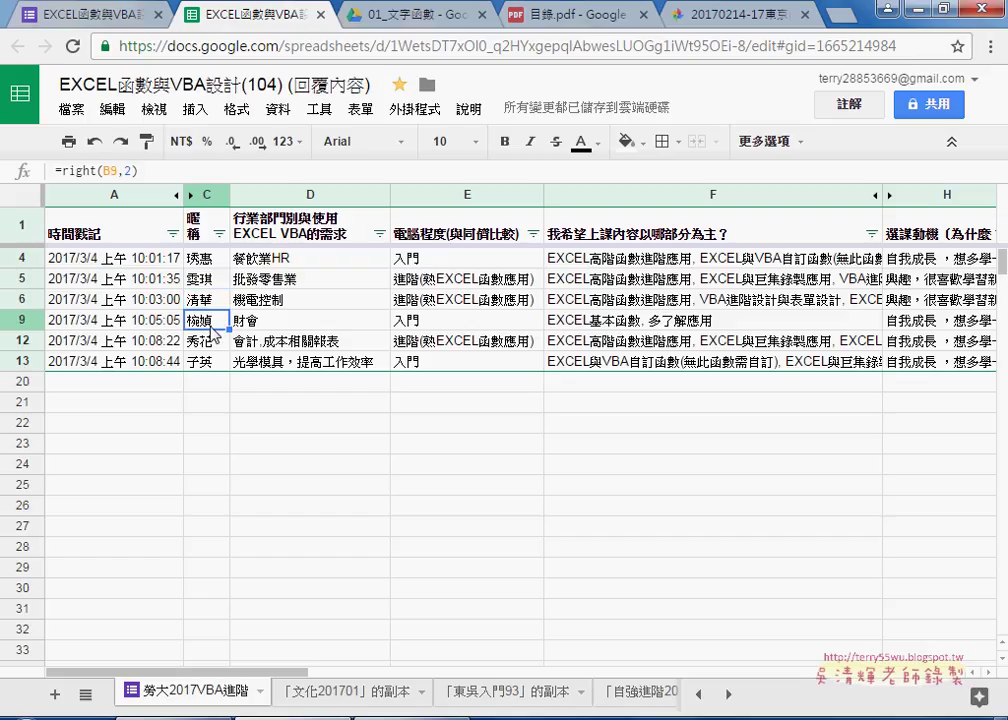
left_click(212, 347)
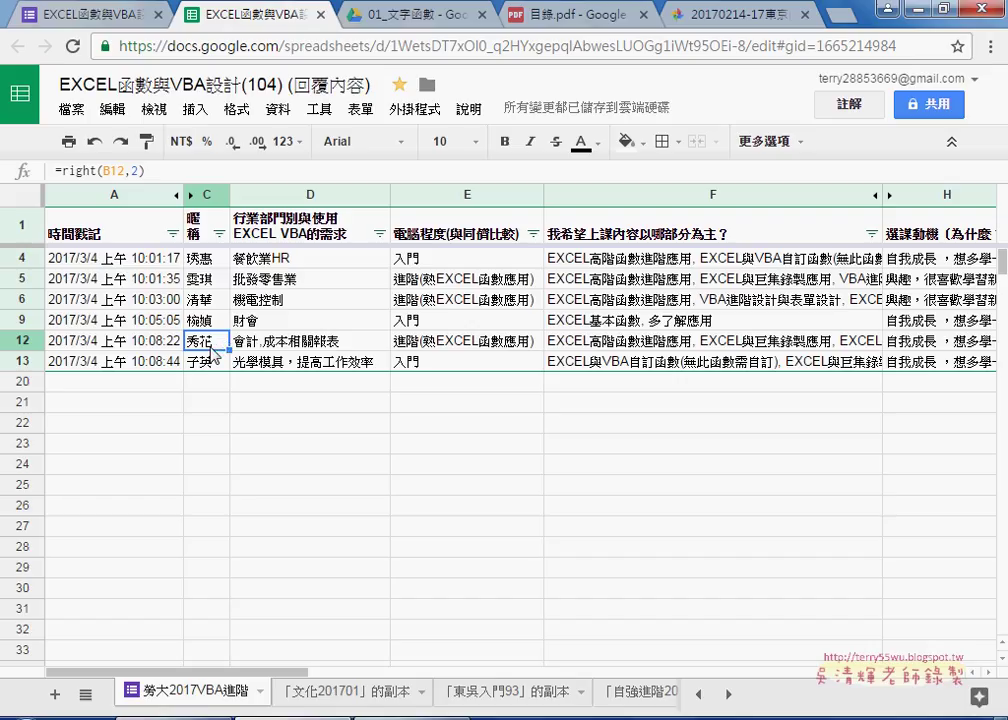
left_click(210, 364)
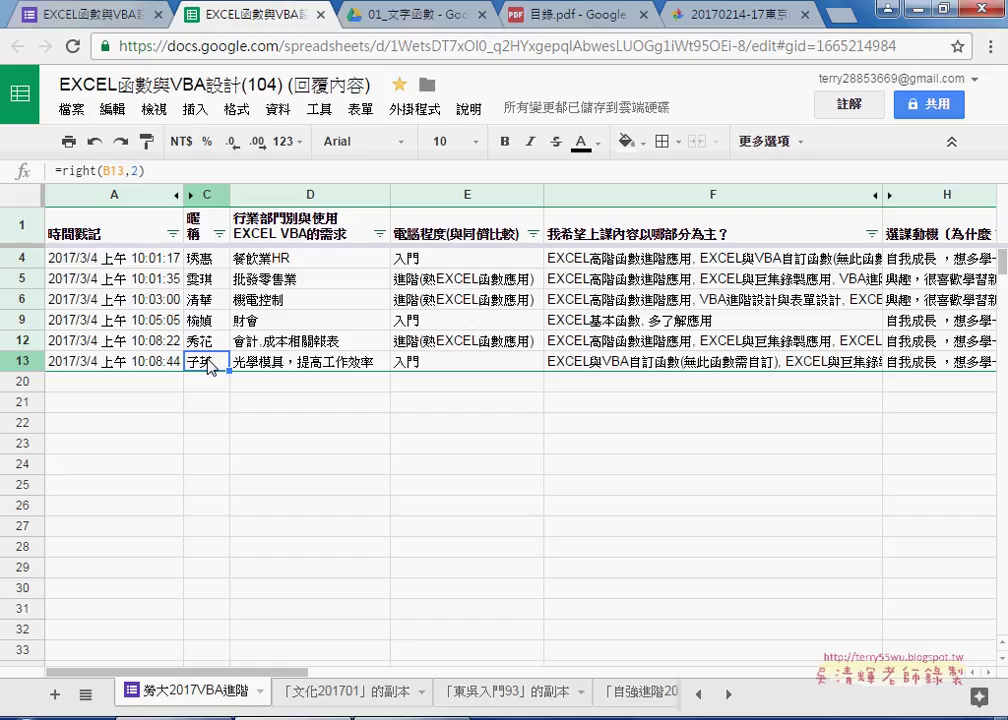
left_click(214, 346)
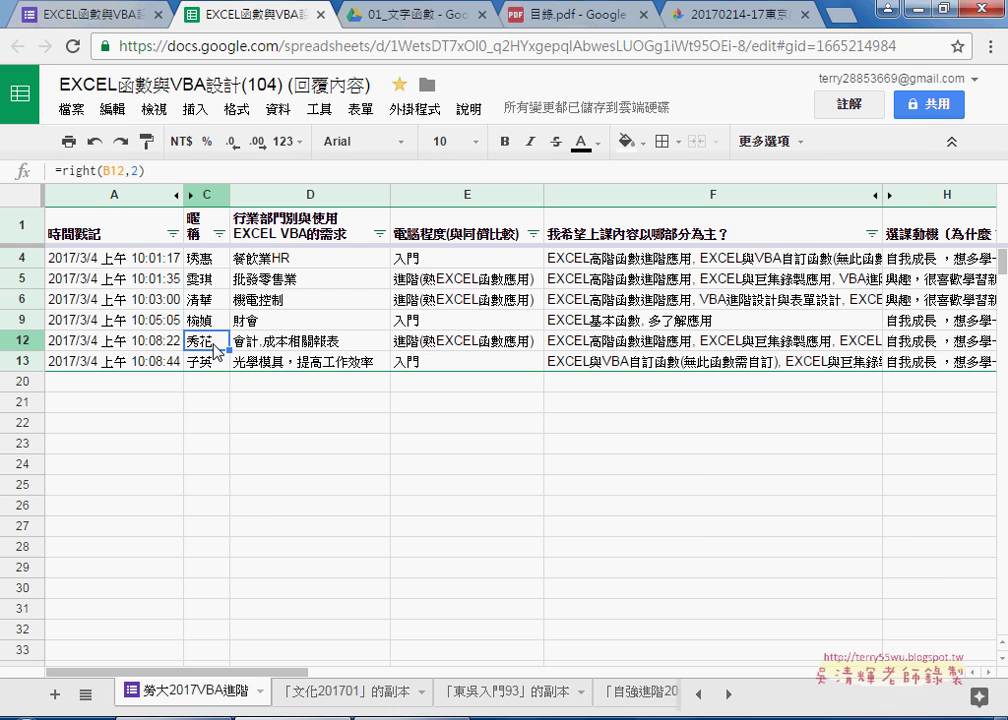
left_click(365, 14)
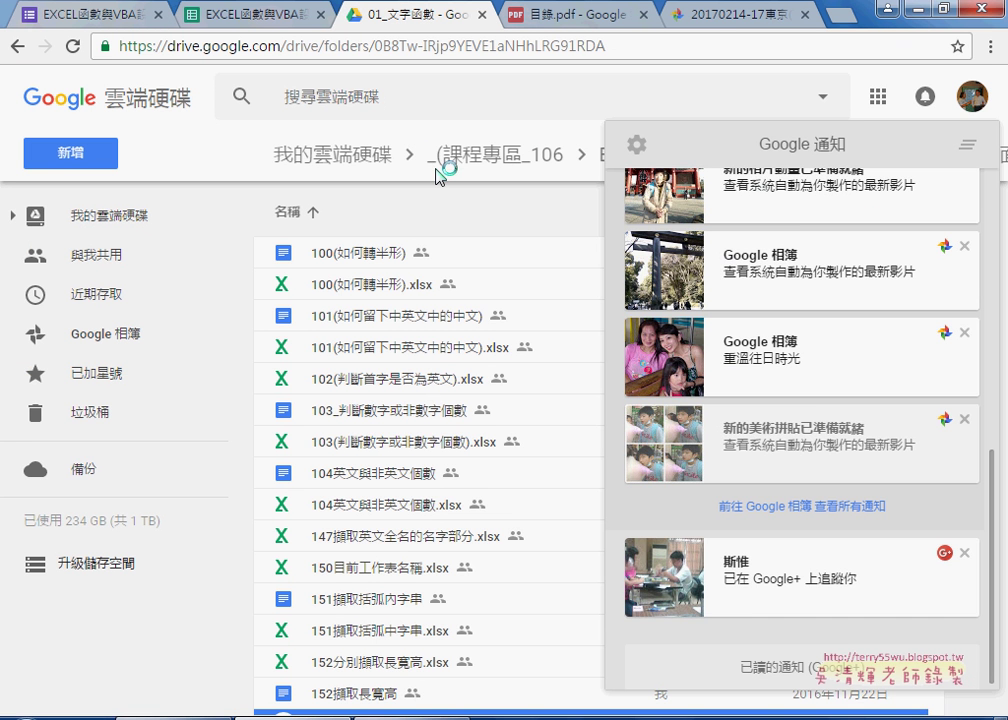
Close the notifications and go back to the EXCEL VBA大數據自動化進階 folder.
key("Escape")
left_click(20, 47)
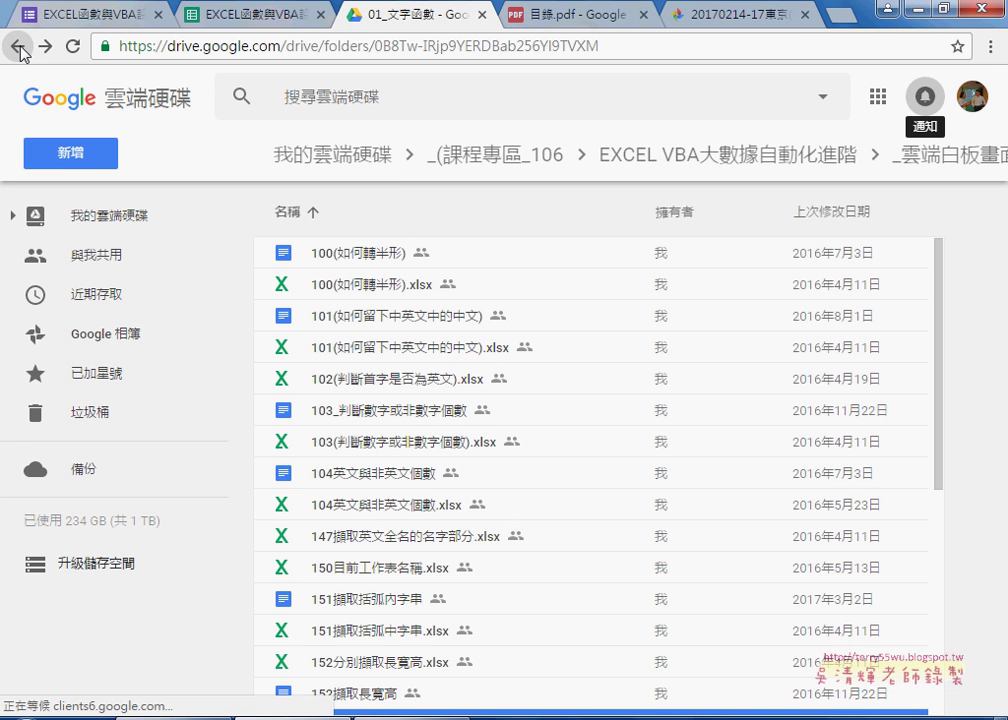
left_click(20, 47)
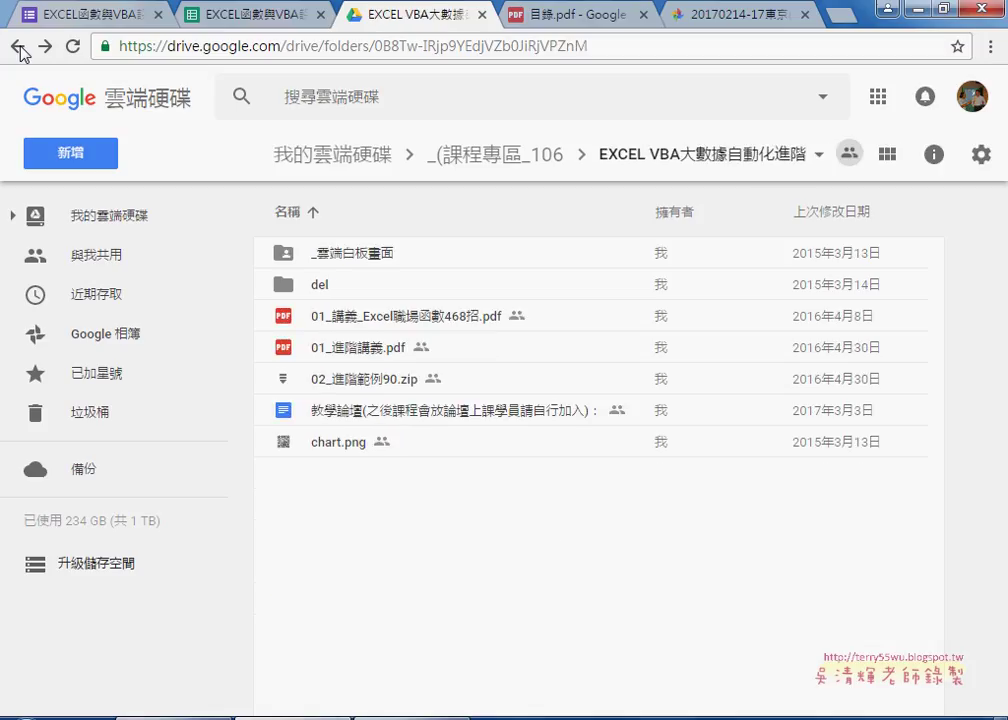
left_click(20, 47)
left_click(20, 47)
left_click(20, 47)
Open the _雲端白板畫面 folder and select 問題00_進階函數應用與VBA設計.
left_click(428, 322)
double_click(382, 254)
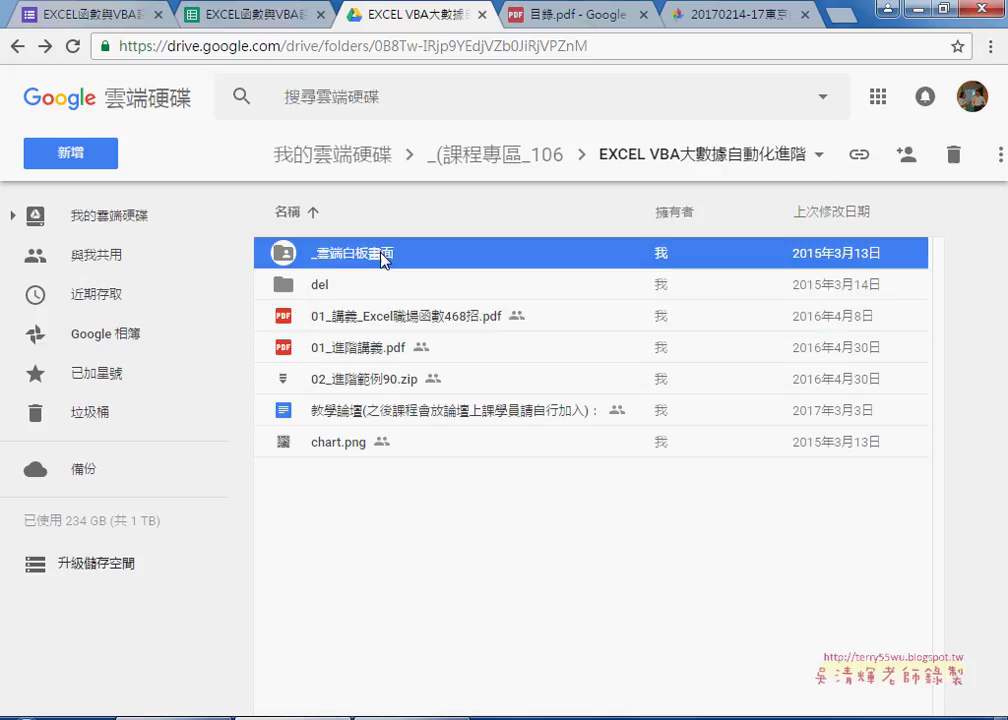
left_click(394, 357)
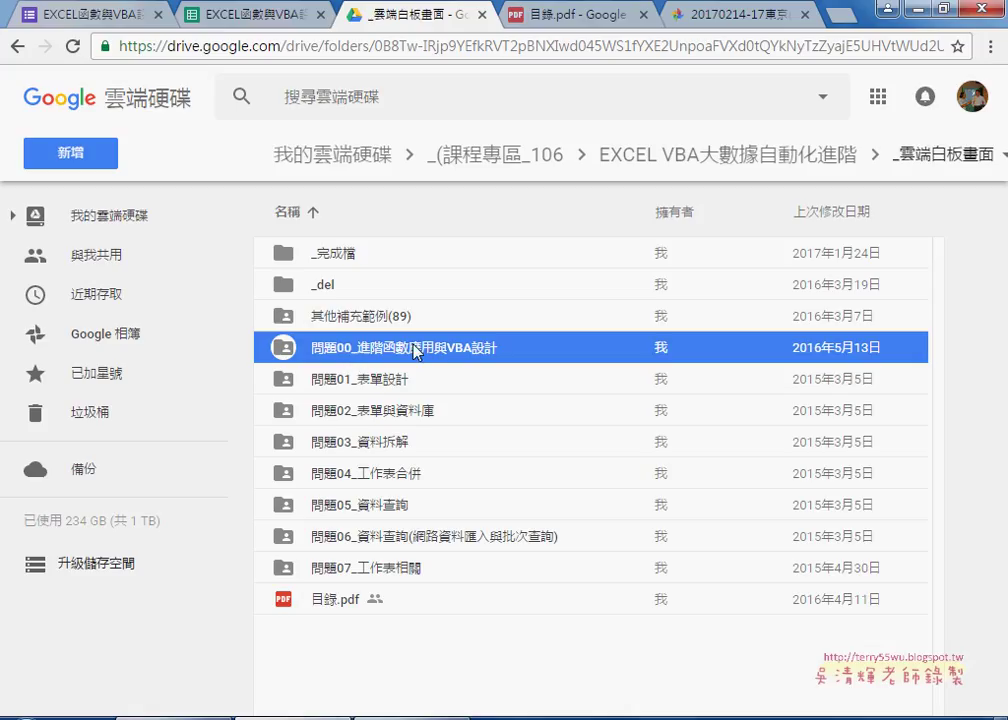
Open 問題00_進階函數應用與VBA設計, then 01_文字函數, and select the 100(如何轉半形) document.
double_click(352, 348)
left_click(377, 266)
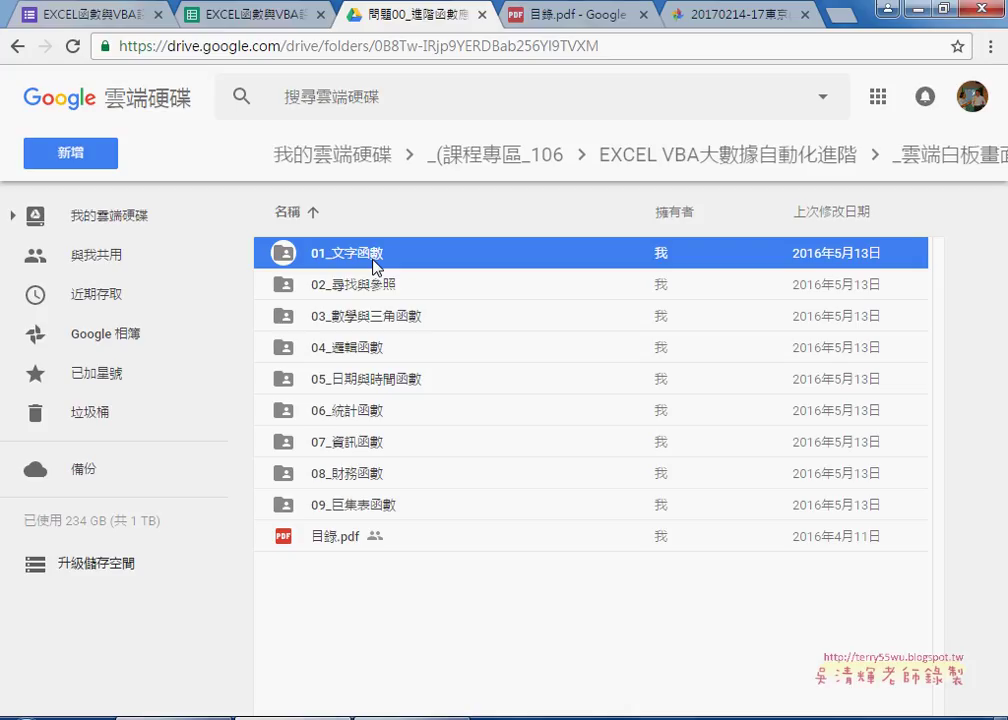
double_click(374, 266)
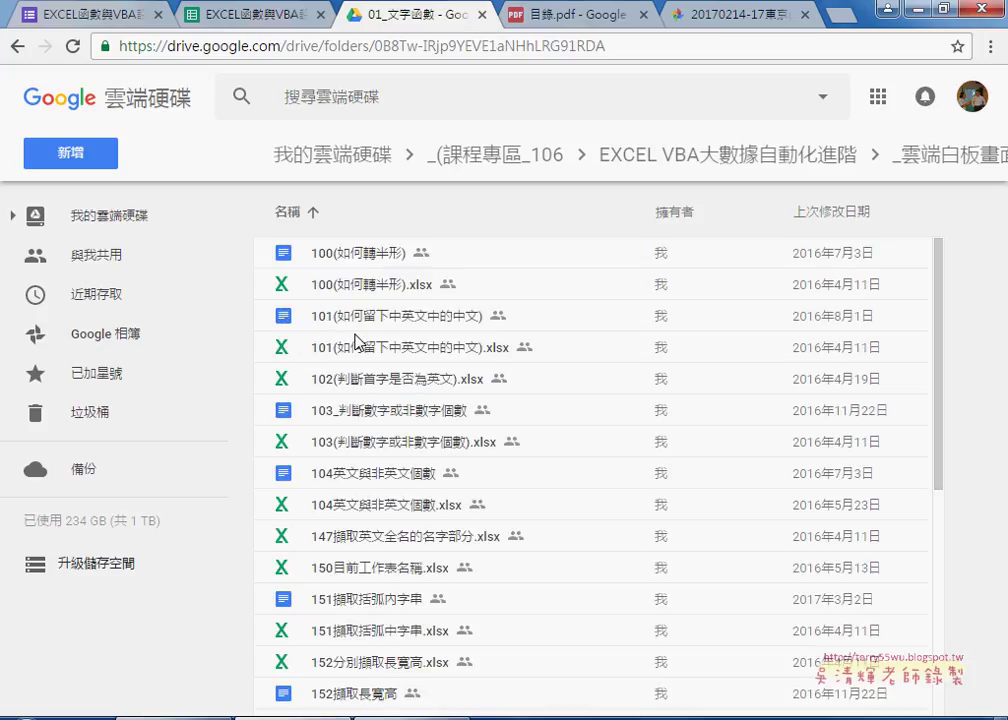
left_click(300, 286)
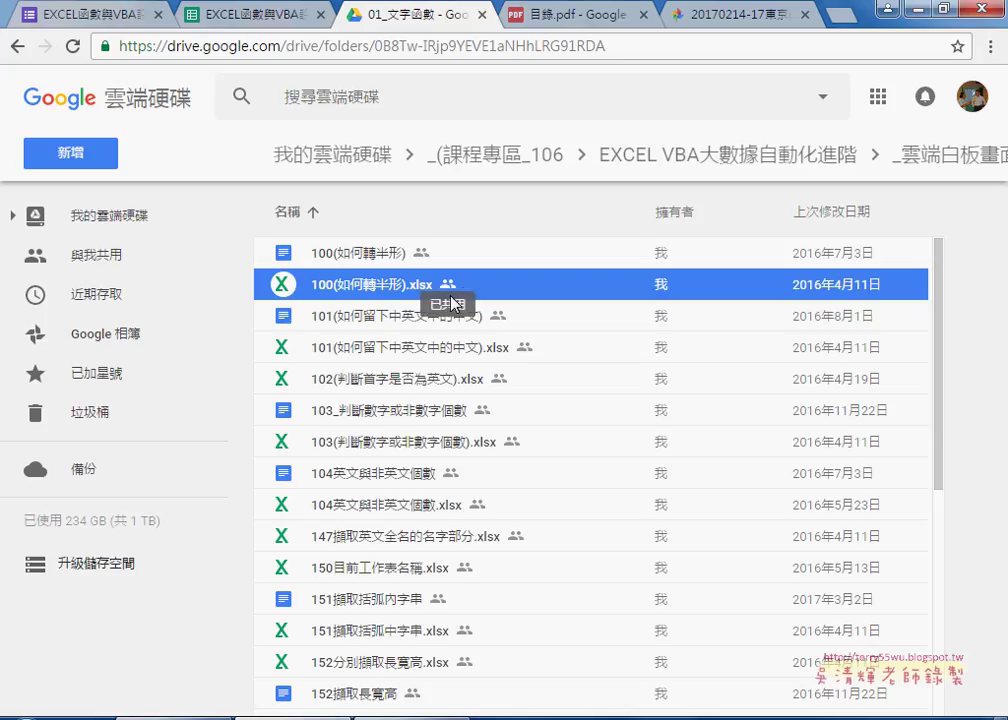
left_click(362, 260)
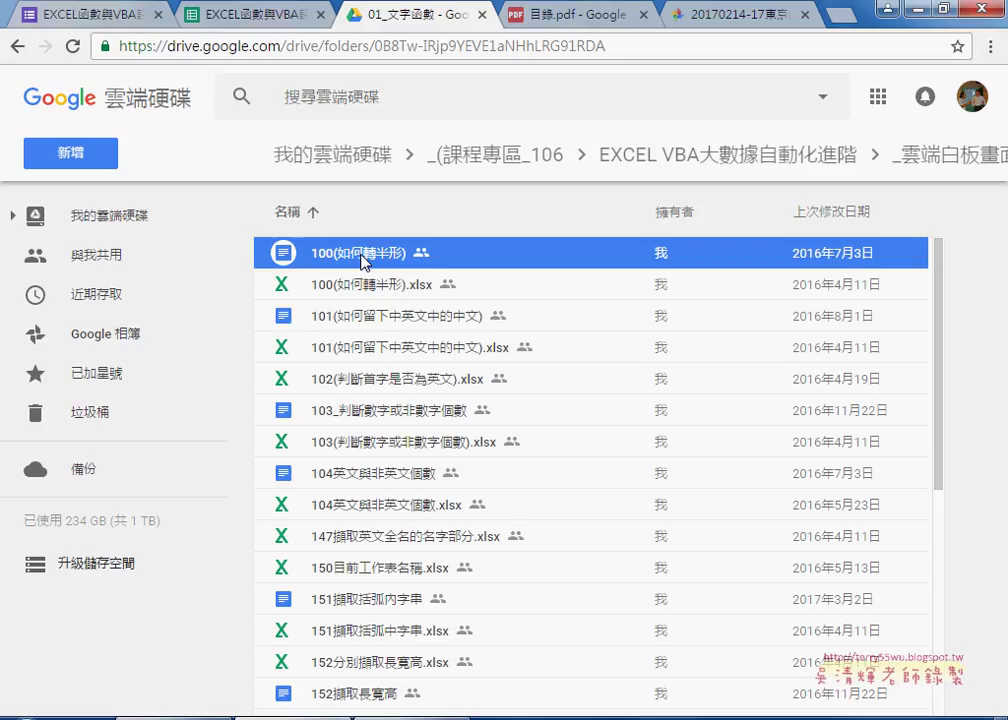
Open the 100(如何轉半形) doc and read through its =ASC(A2) example and VBA macros.
double_click(362, 260)
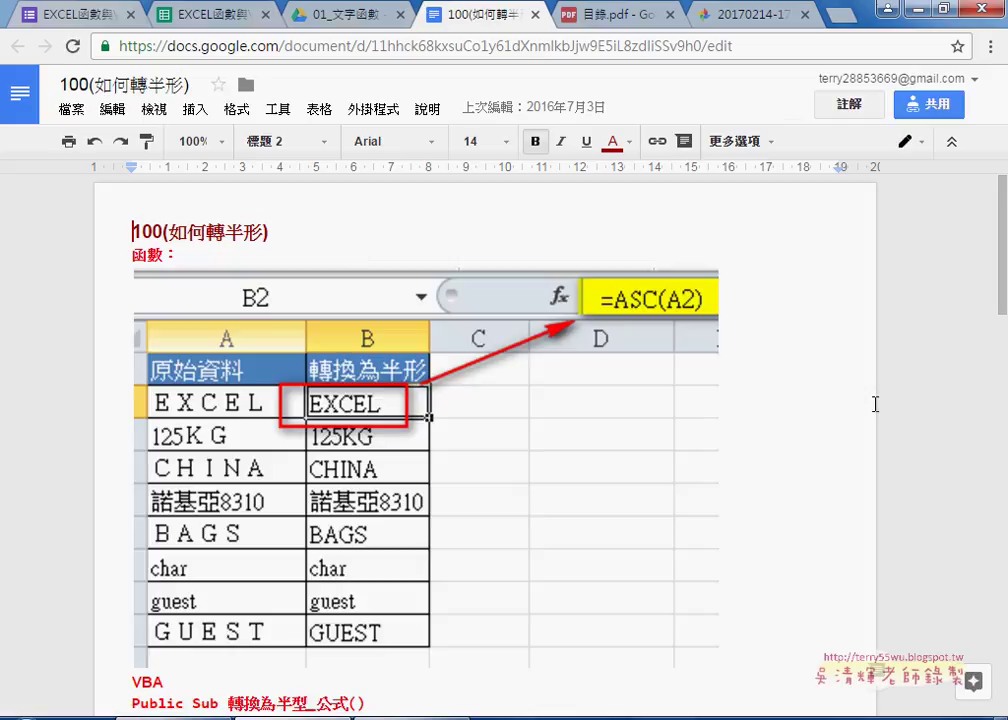
scroll(837, 443, "down", 2)
scroll(837, 439, "down", 1)
scroll(505, 409, "down", 1)
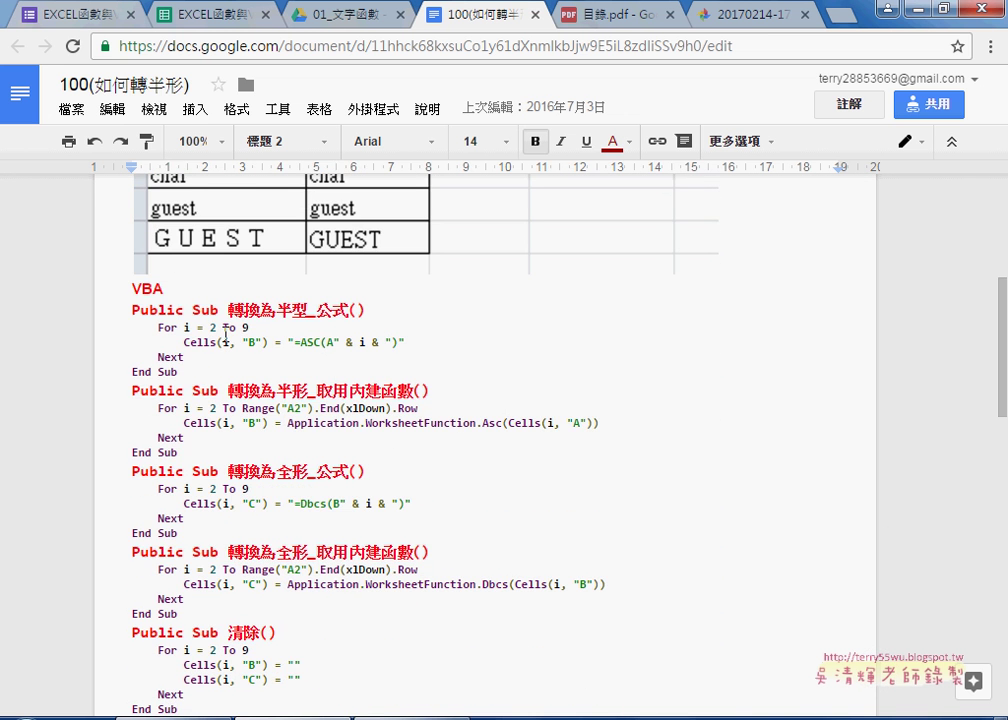
scroll(333, 443, "down", 3)
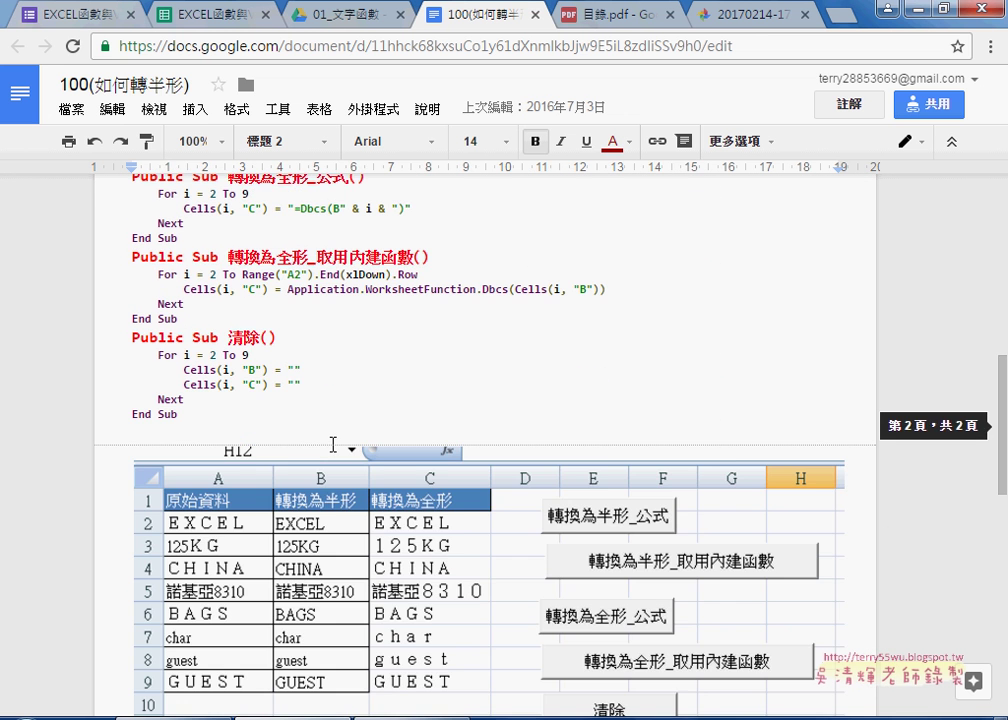
scroll(333, 443, "down", 2)
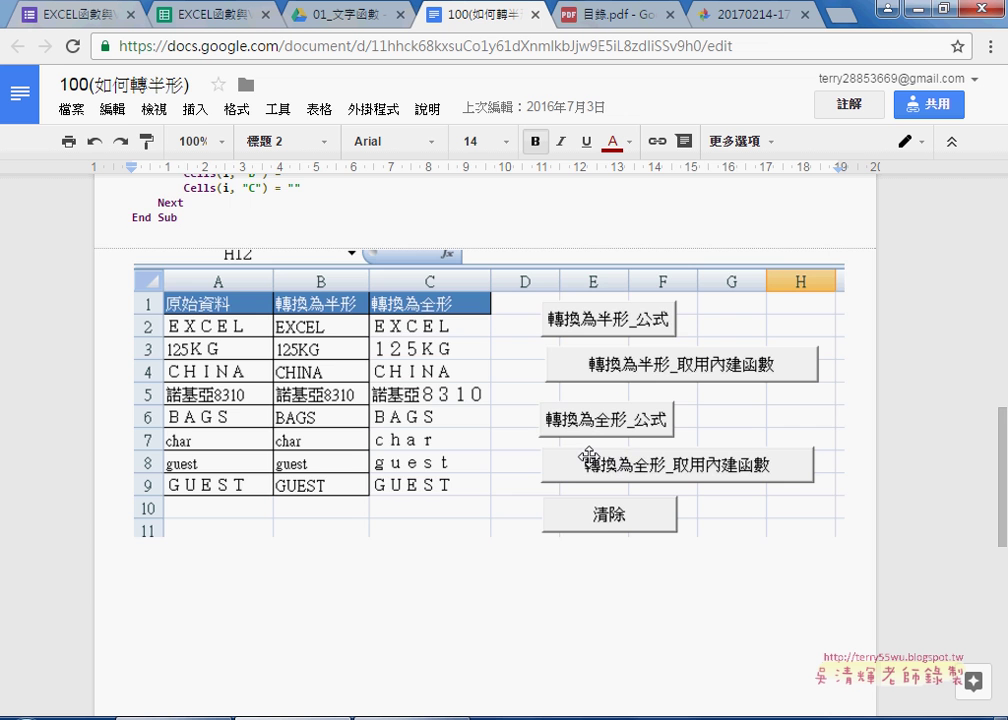
scroll(600, 470, "down", 2)
scroll(614, 493, "down", 1)
scroll(621, 502, "up", 2)
scroll(619, 500, "up", 4)
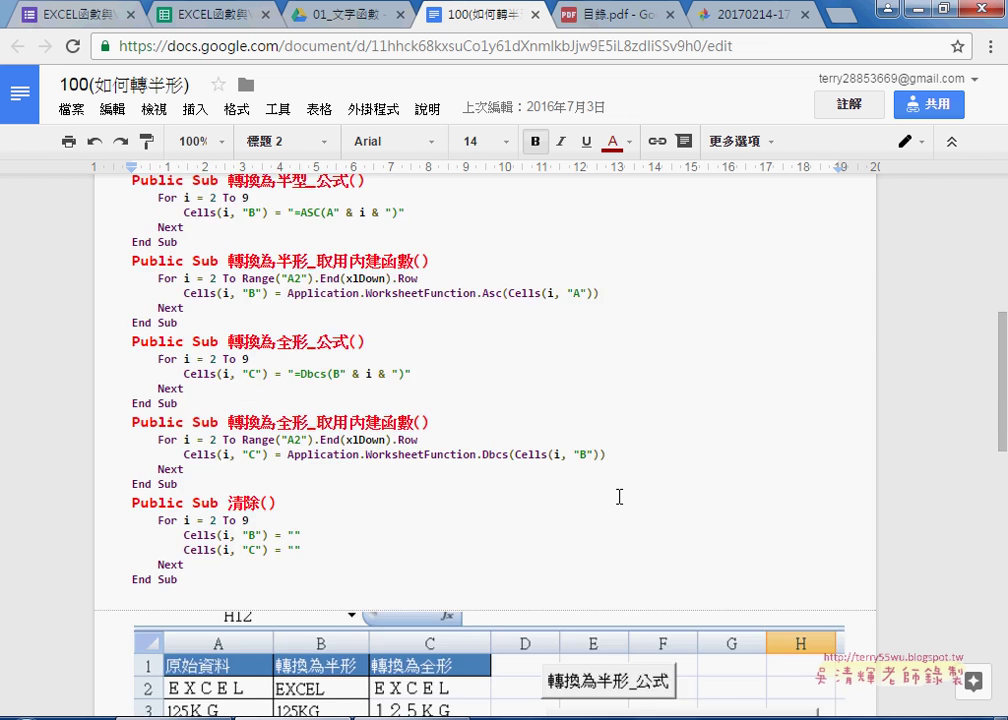
scroll(619, 497, "up", 5)
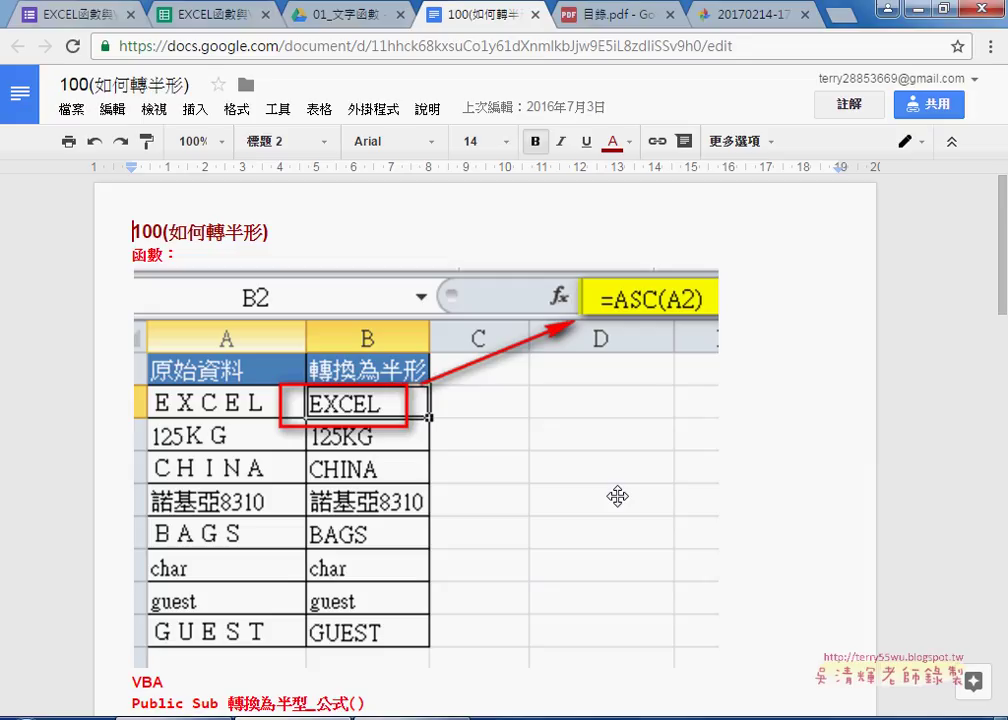
Close the 100(如何轉半形) doc and select 151擷取括弧中字串.xlsx in the 01_文字函數 list.
left_click(535, 15)
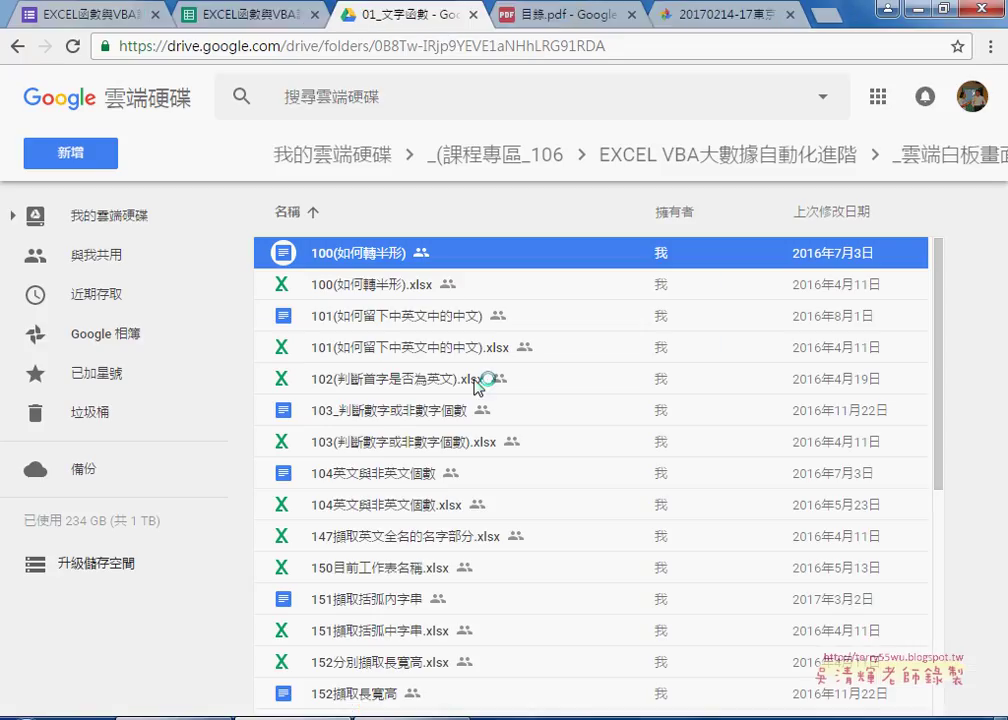
scroll(476, 388, "down", 3)
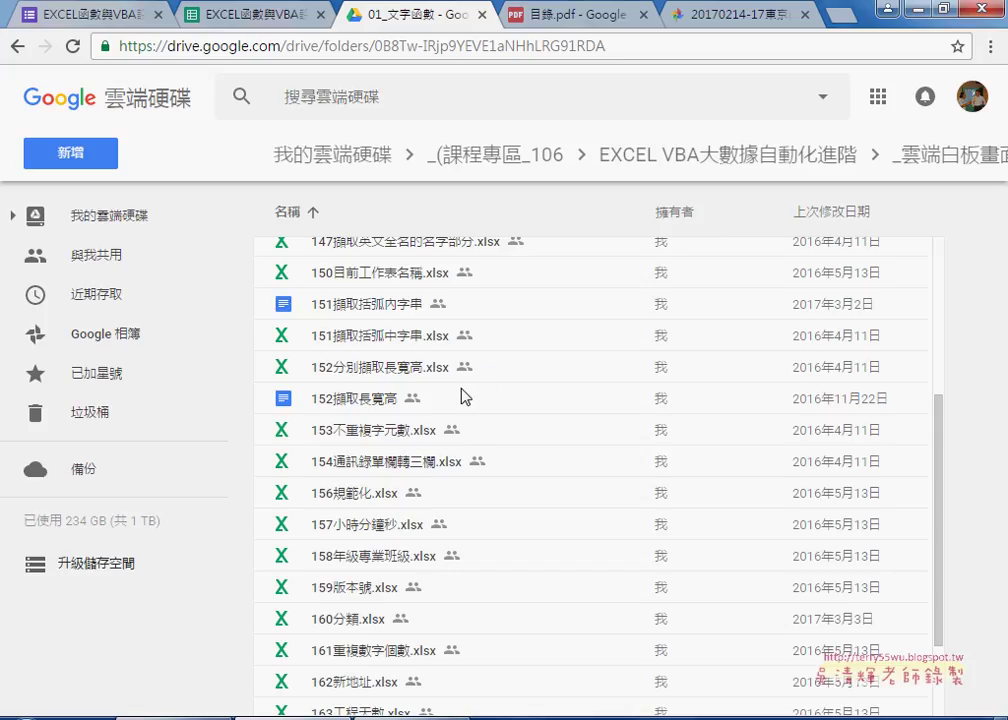
scroll(460, 425, "up", 2)
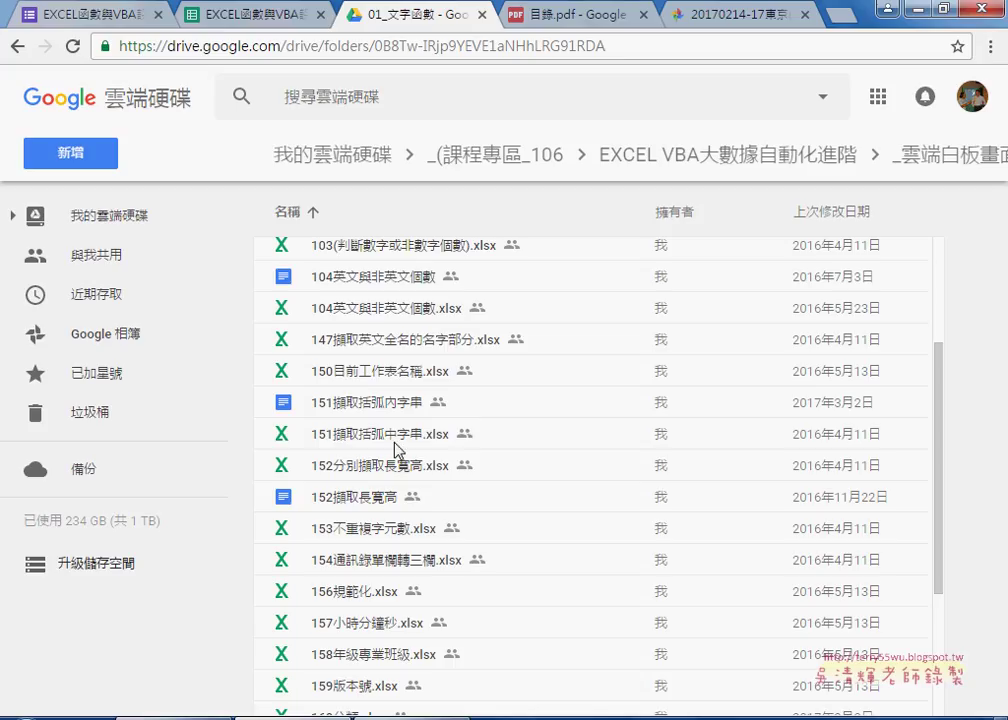
left_click(393, 443)
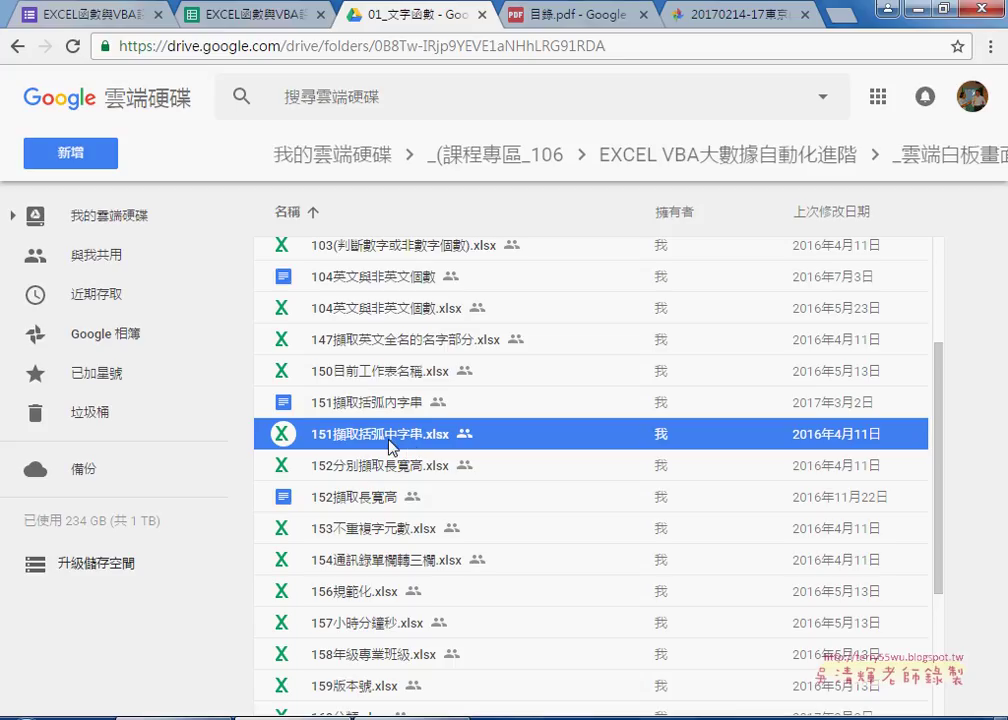
Preview and download 151擷取括弧中字串.xlsx, then open the downloaded copy in Excel.
double_click(389, 442)
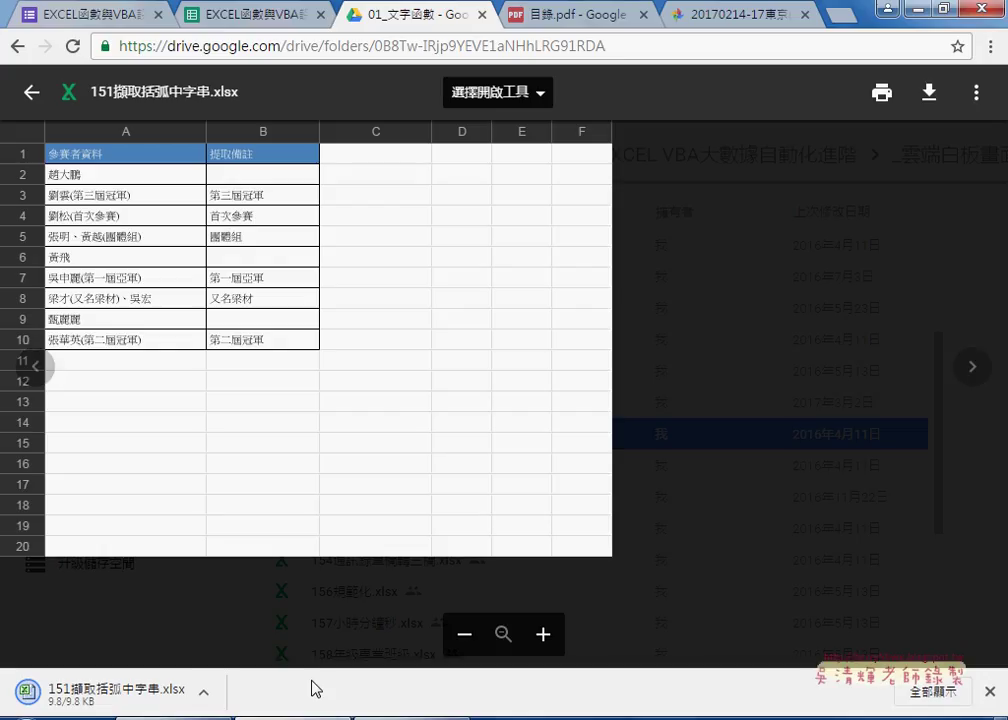
left_click(202, 694)
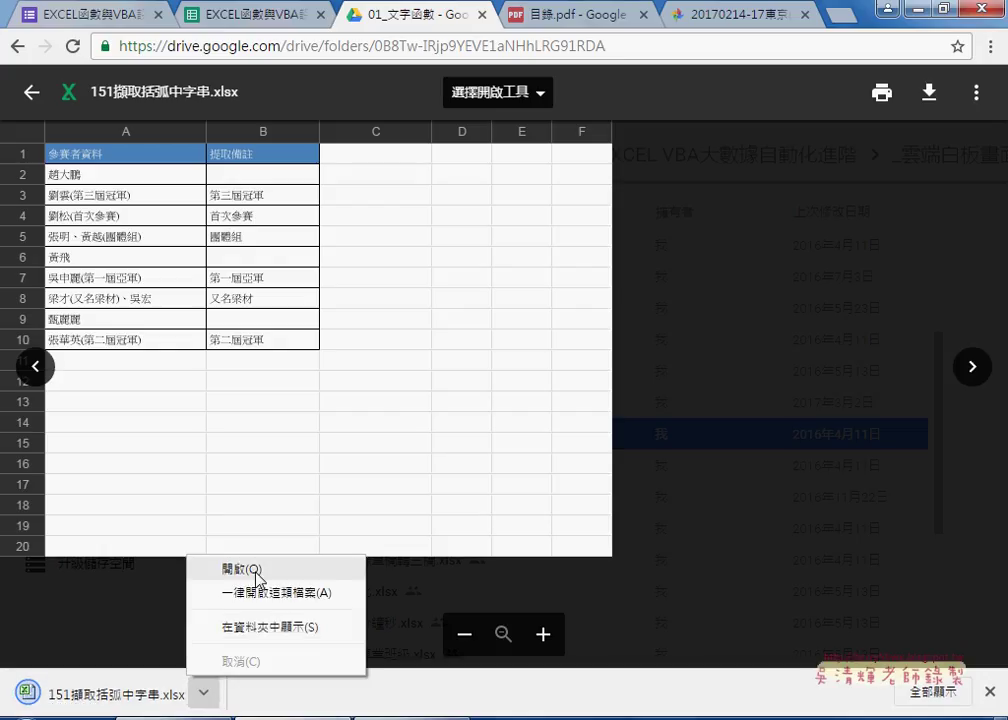
left_click(256, 574)
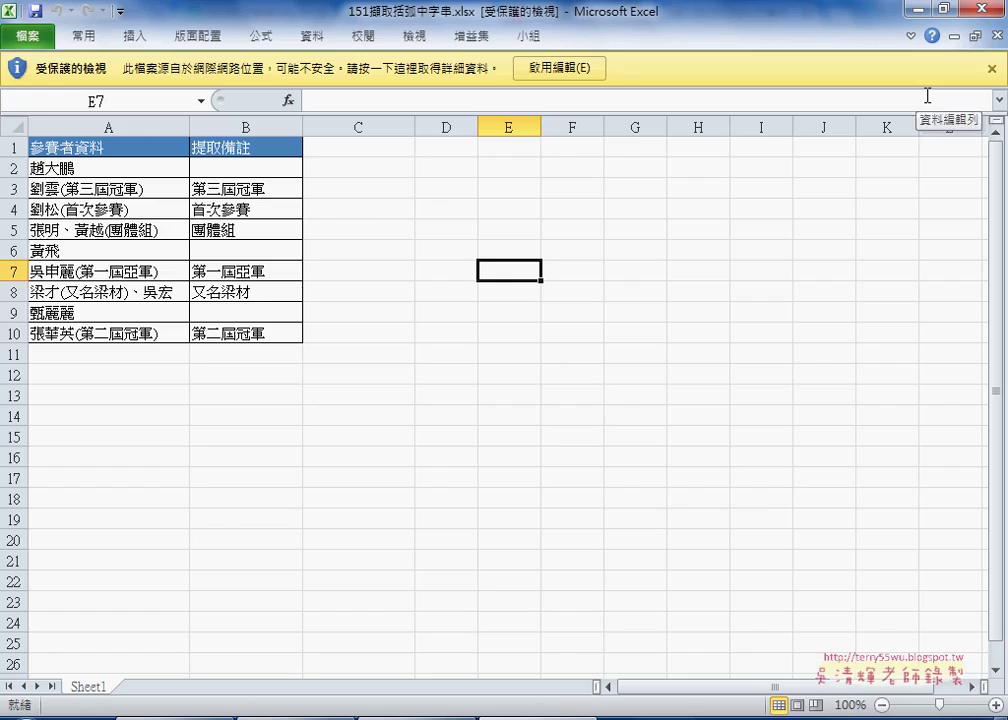
Enable editing of 151擷取括弧中字串.xlsx from the 啟用編輯 Protected View bar.
left_click(560, 70)
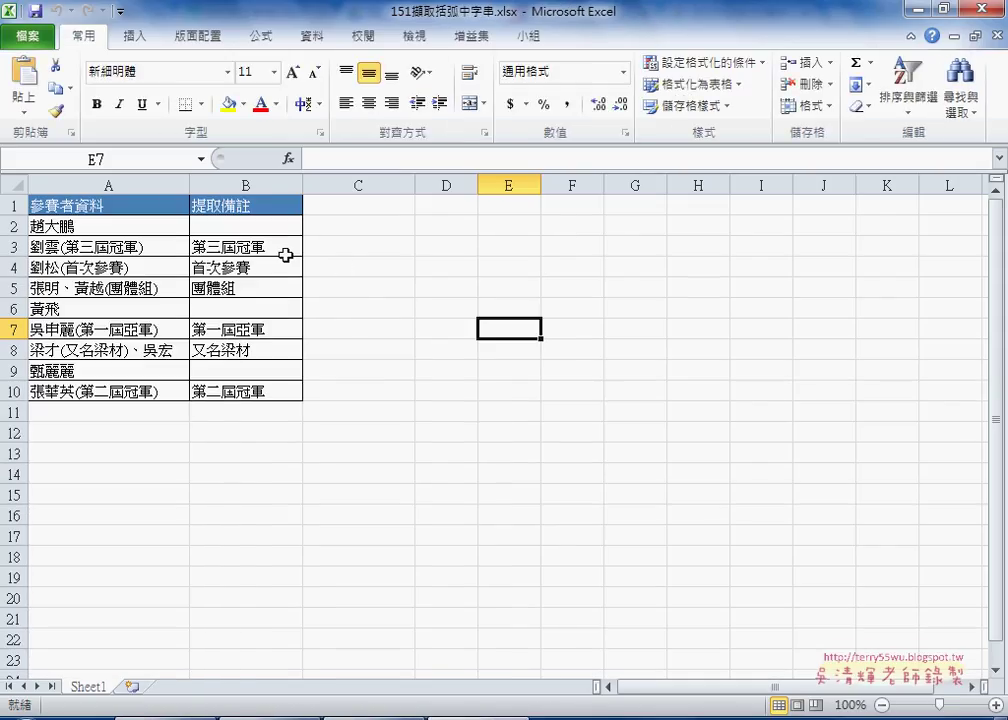
Check the IFERROR(MID(...)) formula in B2, then delete the formulas from B2:B10 under 提取備註.
left_click(258, 230)
left_click_drag(258, 230, 272, 394)
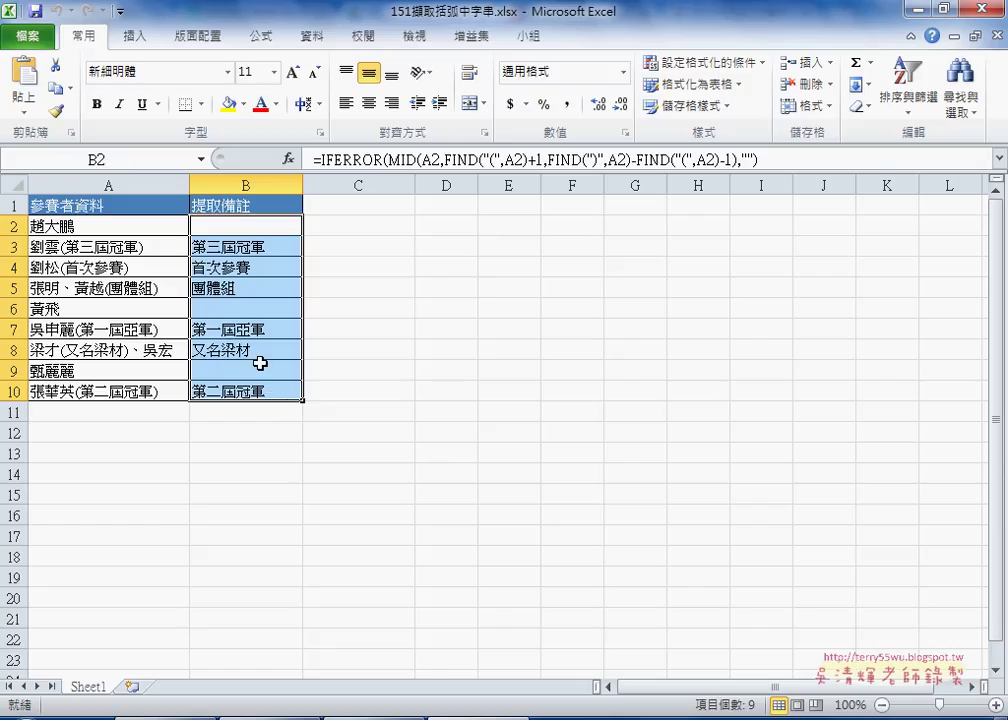
left_click(404, 306)
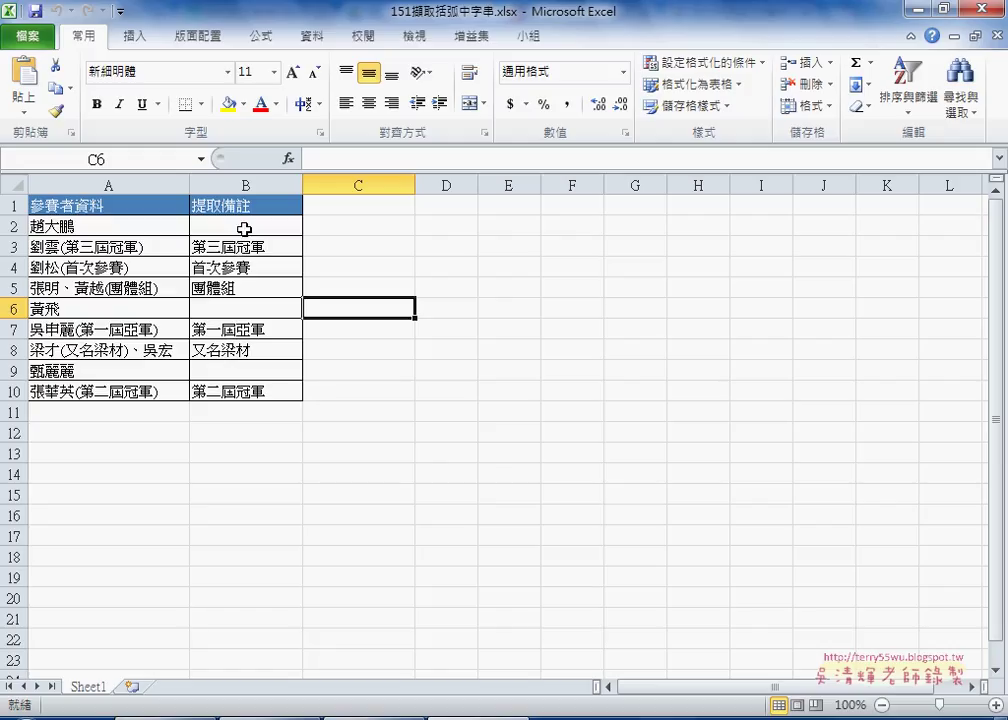
left_click(262, 226)
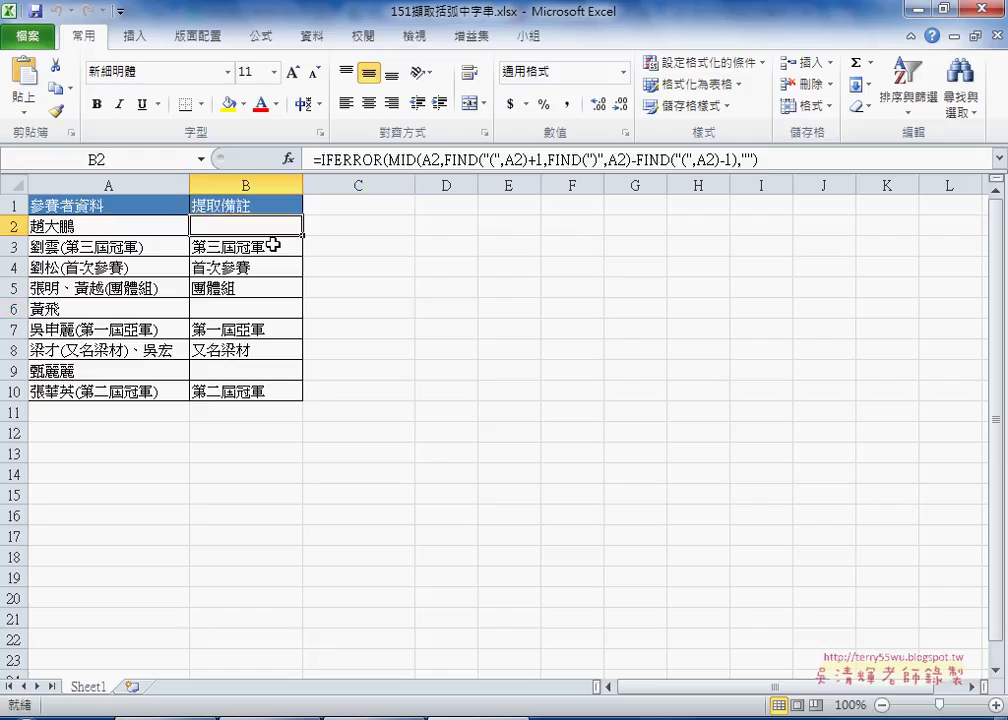
left_click_drag(248, 226, 251, 387)
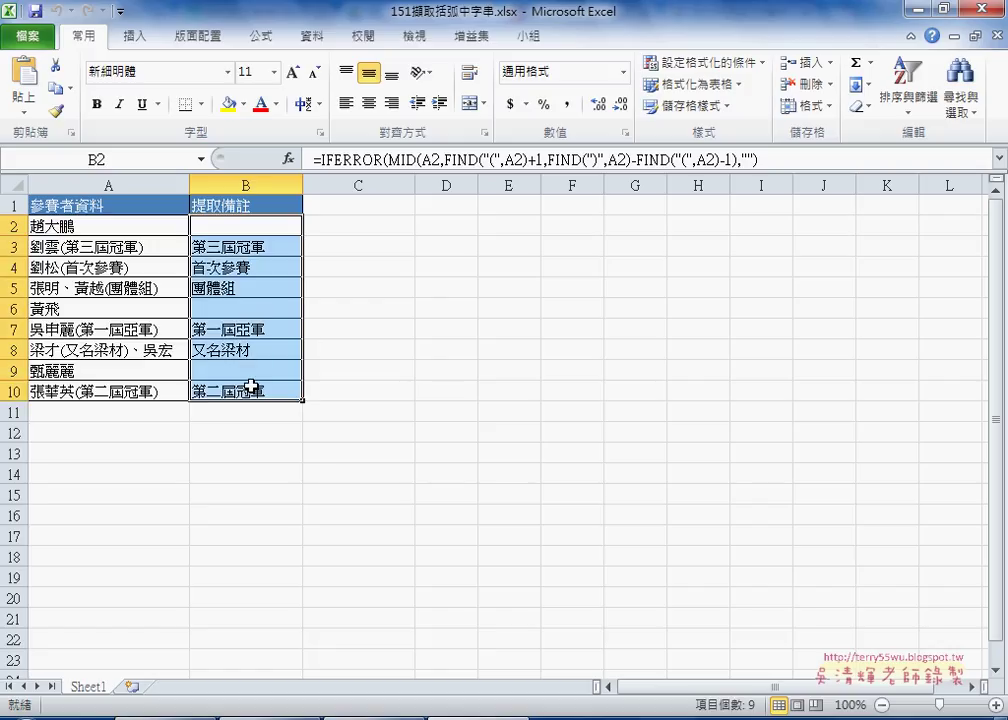
key("Delete")
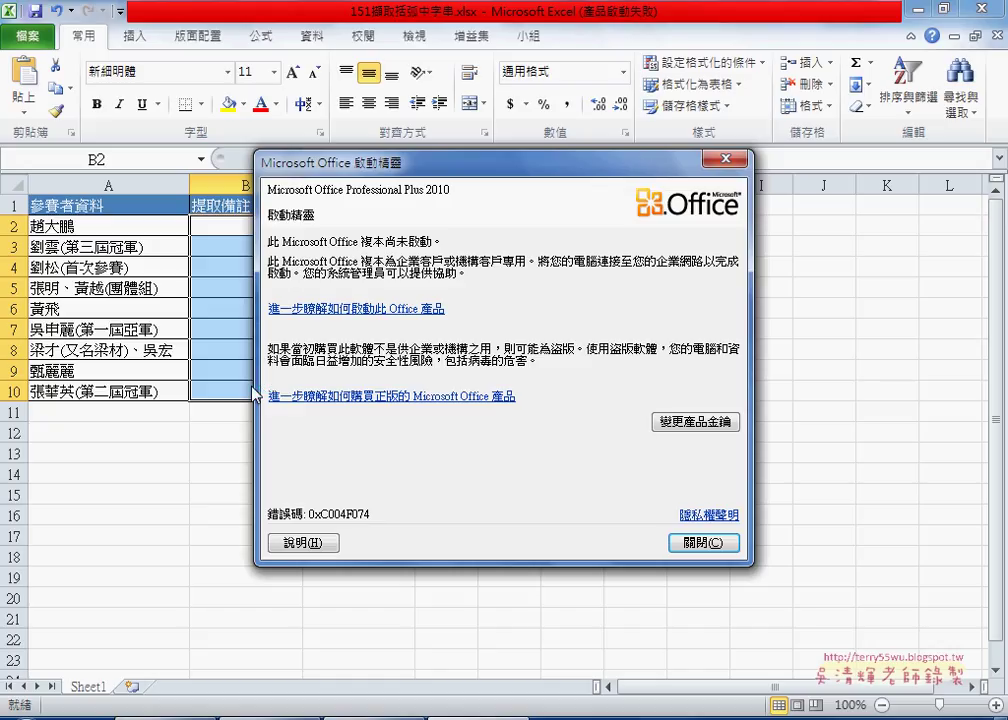
Close the Office activation wizard and return to the worksheet's emptied B2:B10 column.
left_click(708, 542)
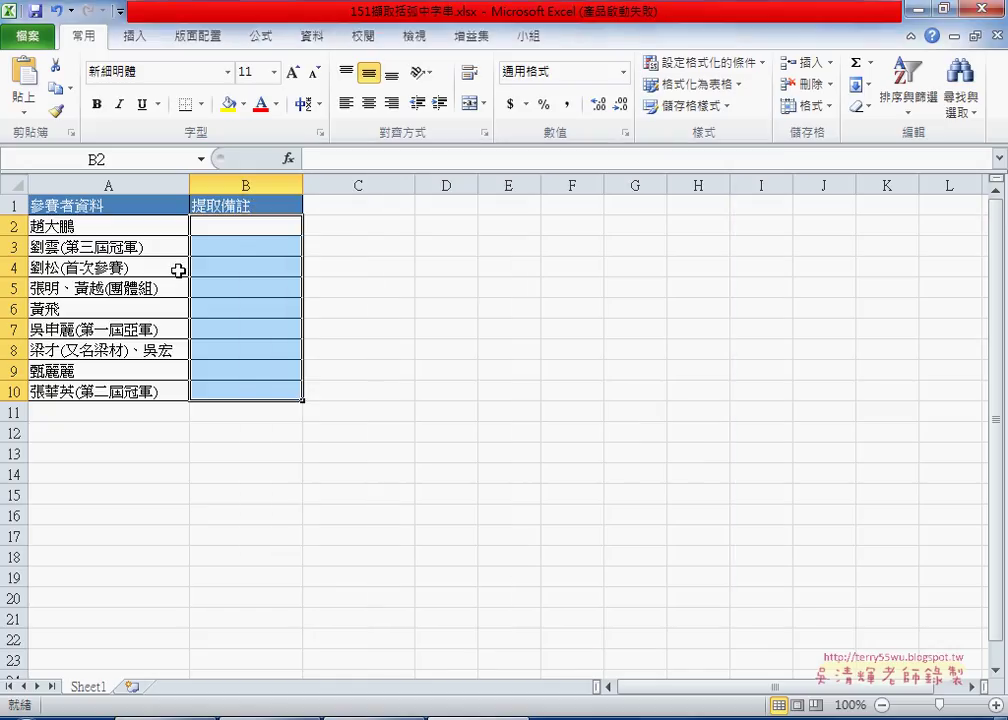
left_click(255, 250)
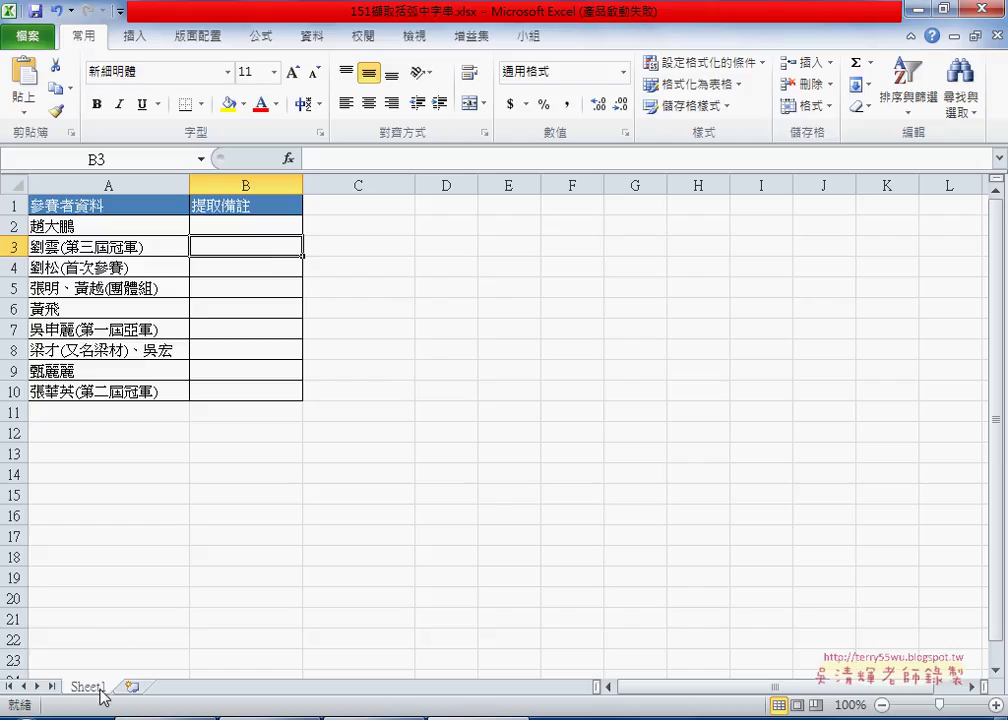
Duplicate Sheet1 as a new sheet named VBA and select its empty B2:B10 cells.
mouse_move(92, 686)
left_mouse_down()
mouse_move(137, 666)
mouse_move(142, 676)
left_mouse_up()
double_click(148, 686)
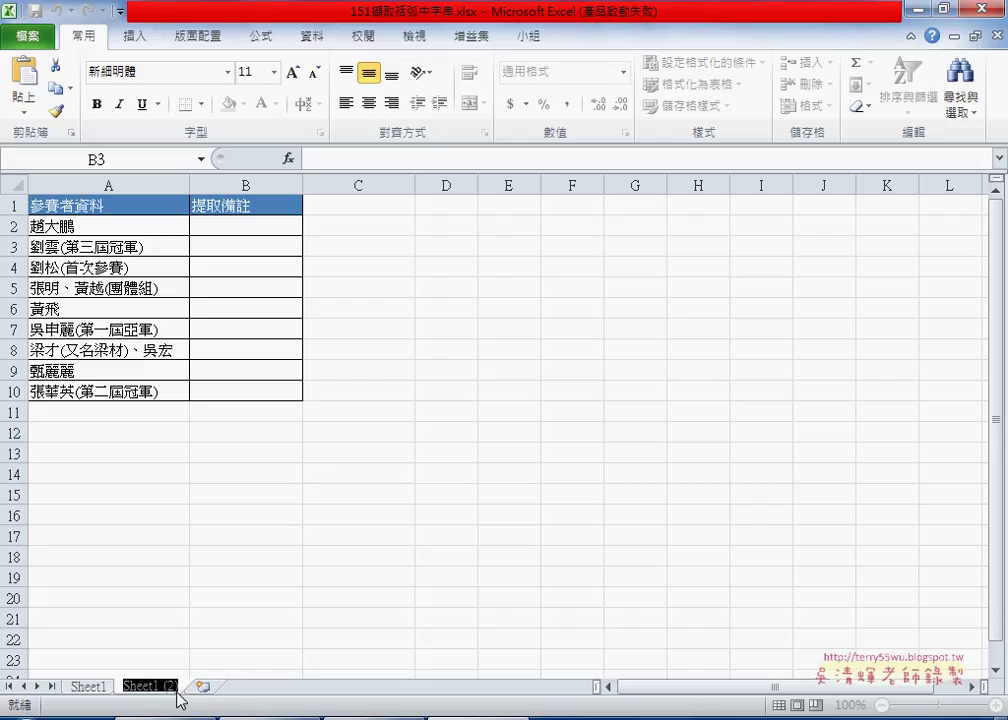
type("VBA")
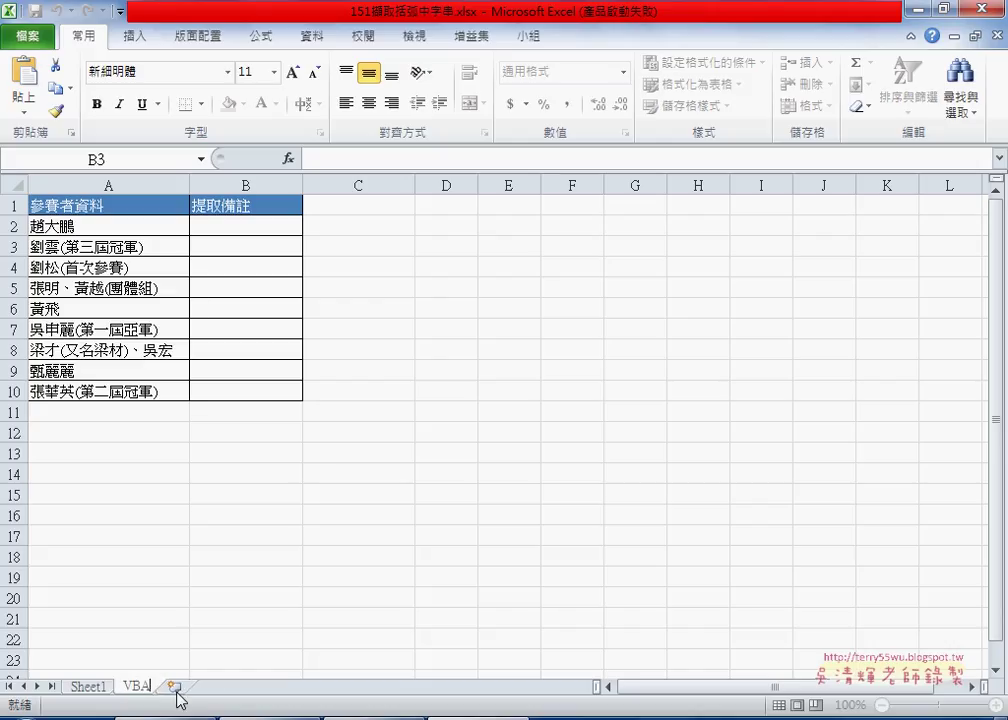
key("Return")
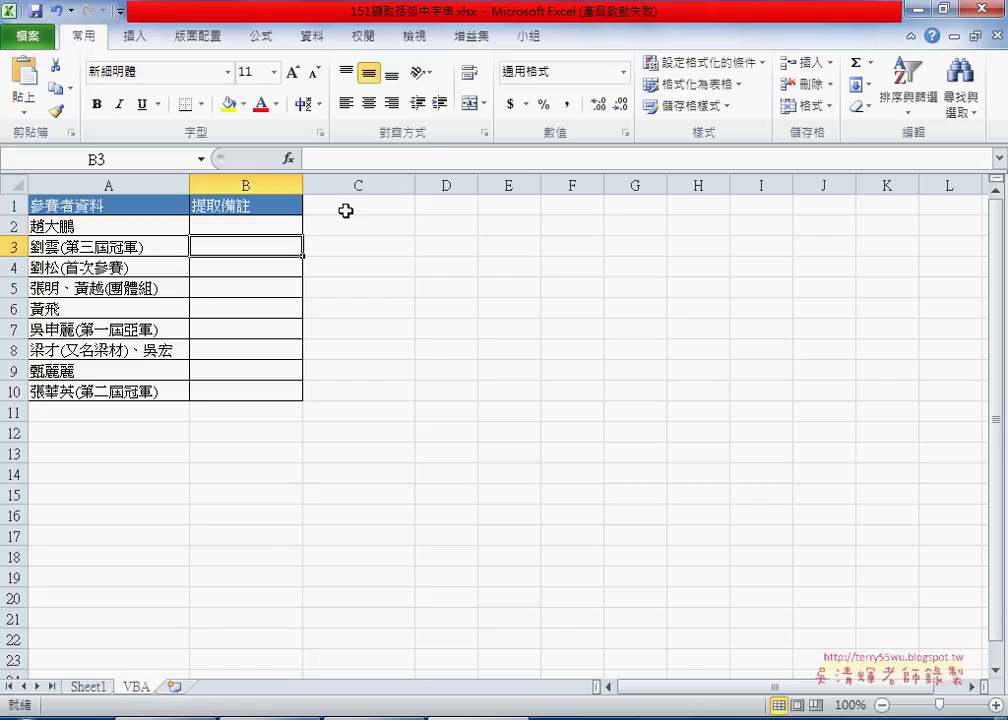
left_click(346, 208)
left_click_drag(250, 226, 259, 389)
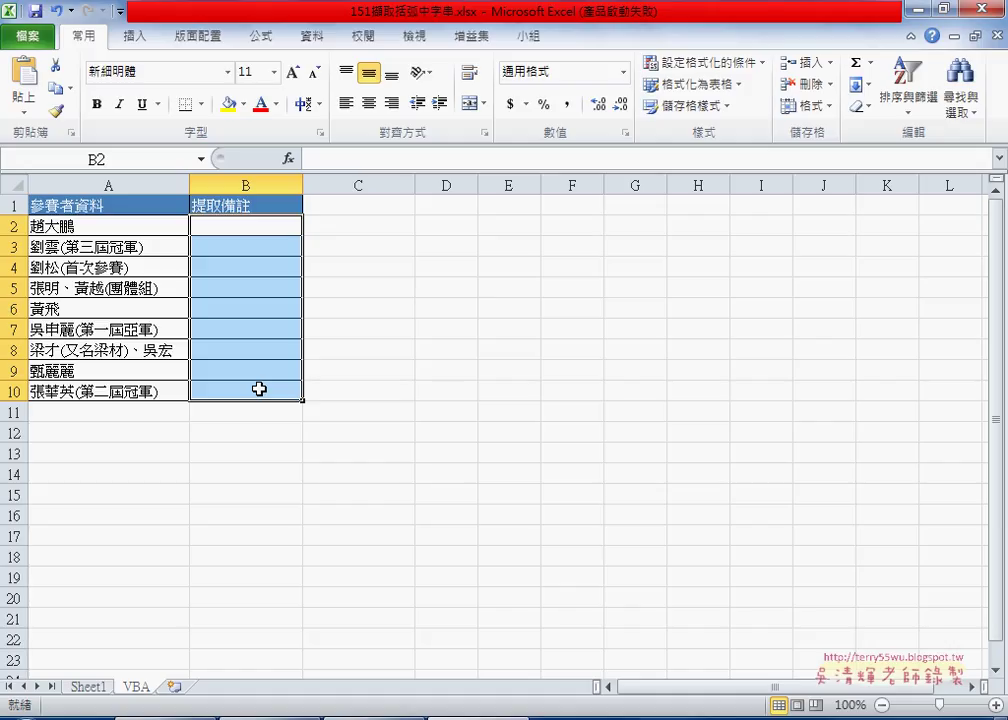
Switch back to Drive, close the spreadsheet preview, and browse up to the _雲端白板畫面 folder.
left_click(917, 9)
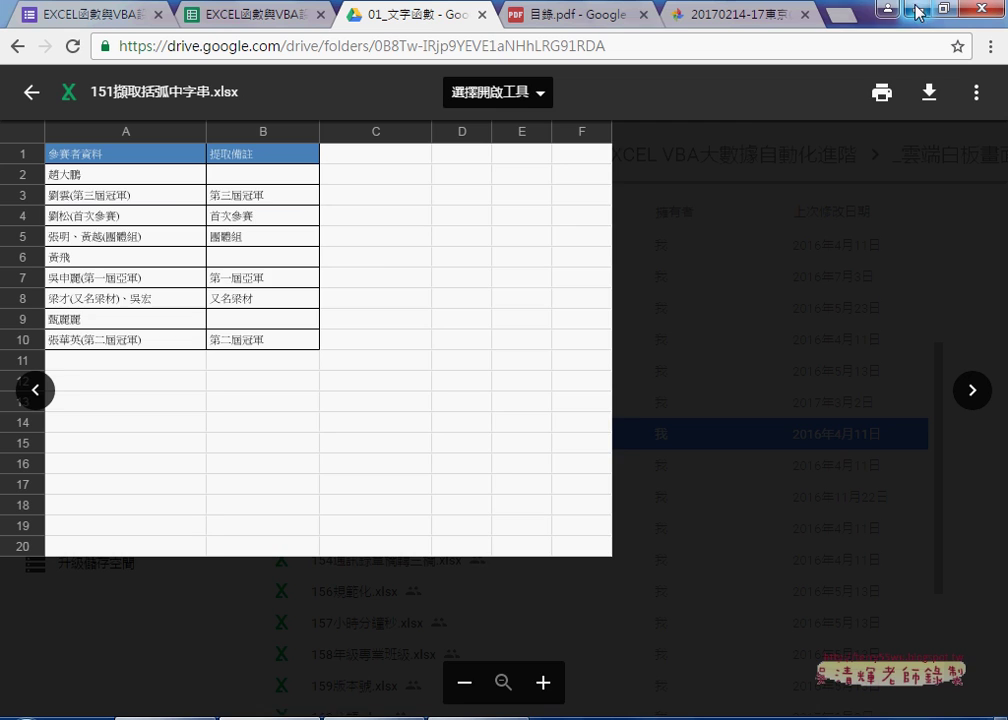
left_click(28, 93)
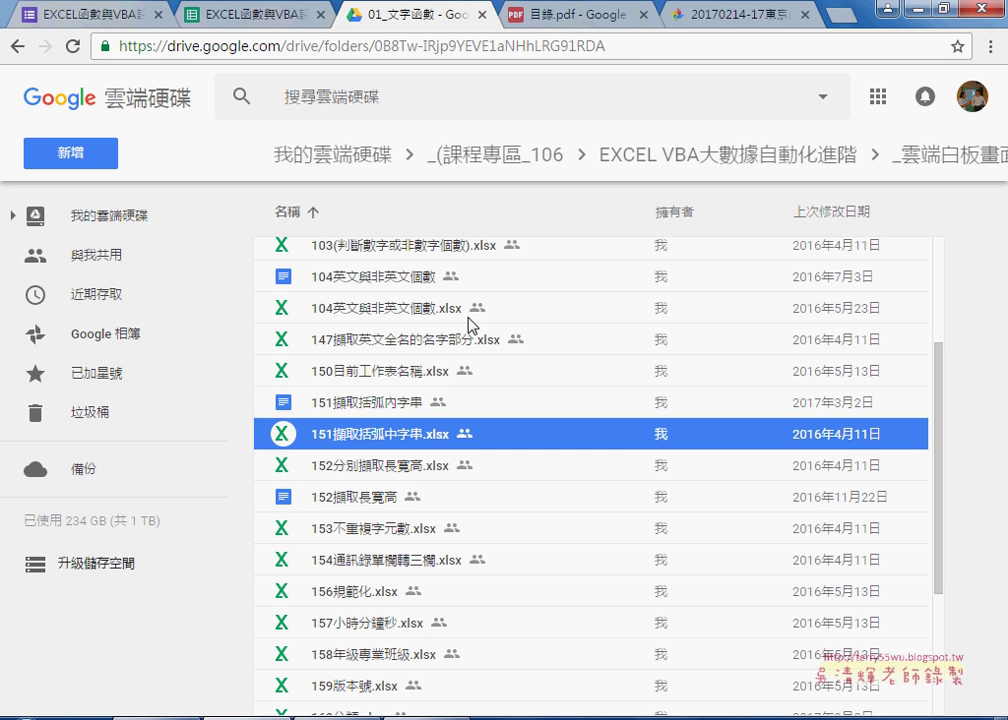
left_click(17, 46)
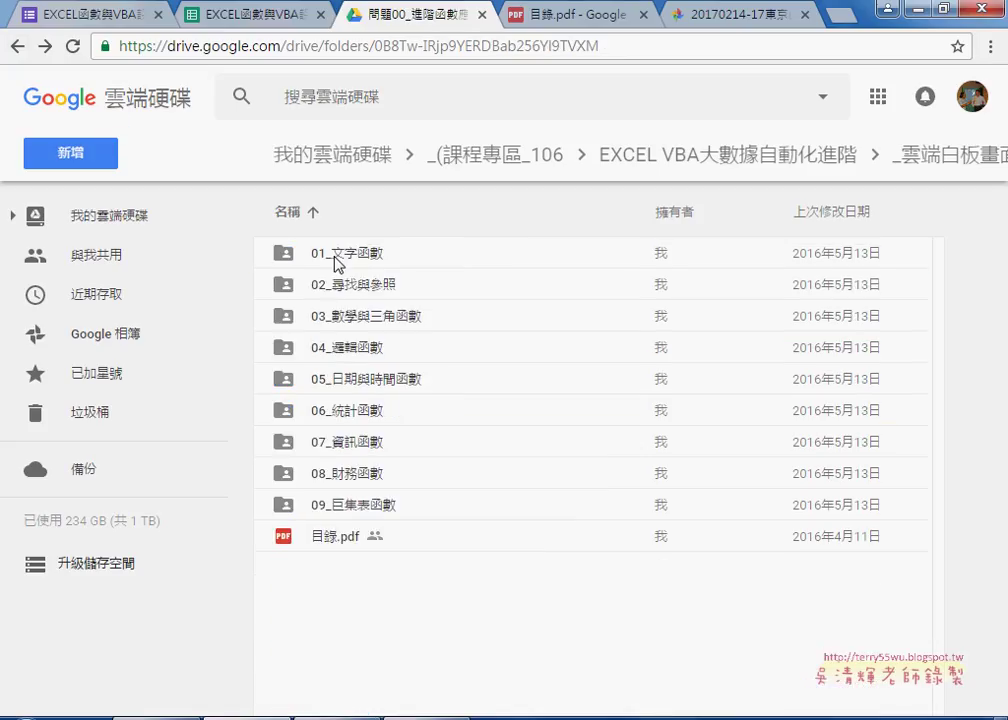
left_click(337, 258)
left_click(354, 510)
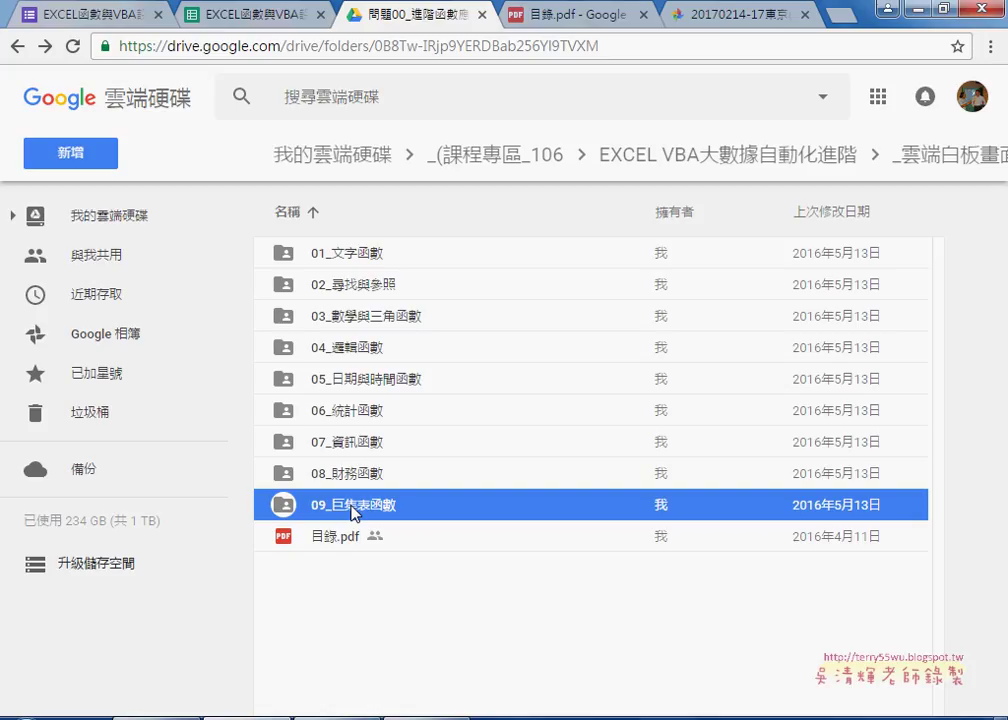
left_click(17, 46)
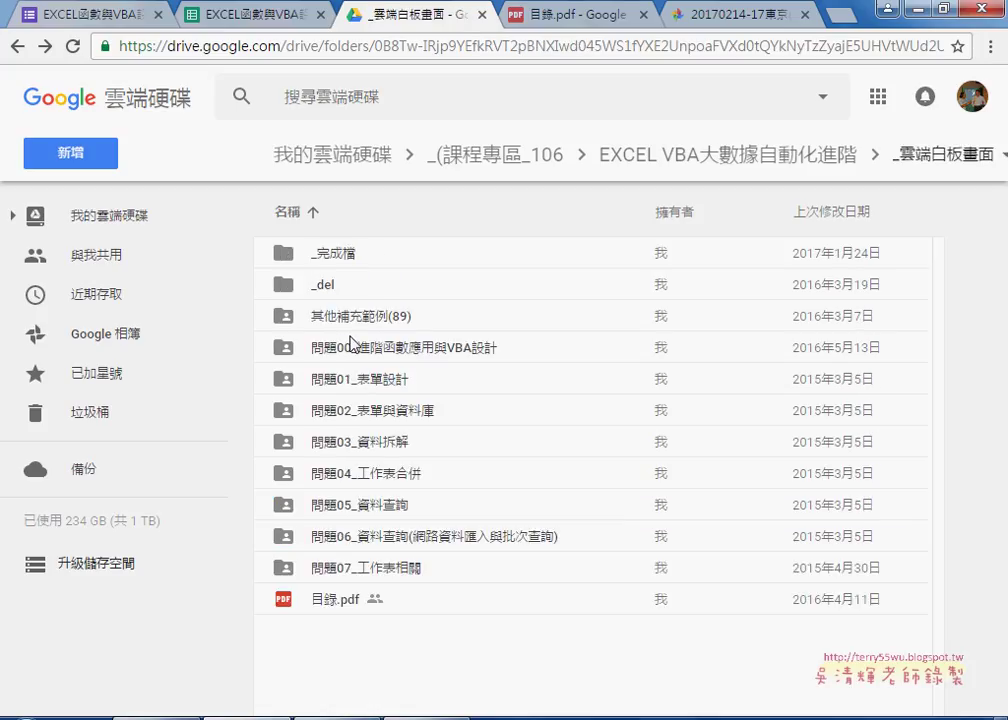
left_click(365, 380)
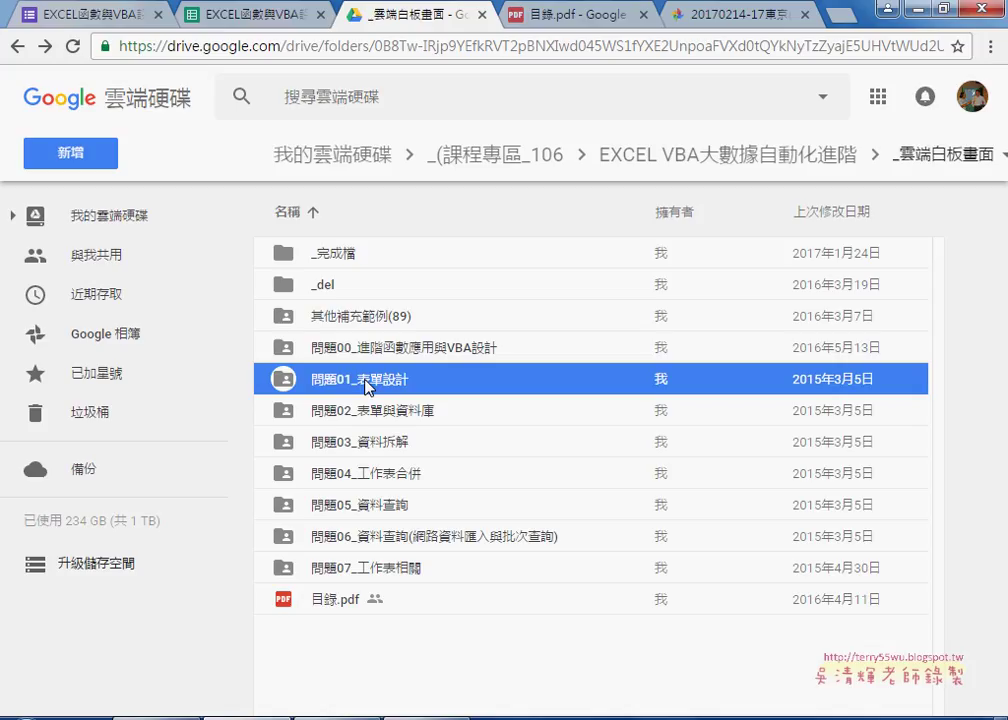
left_click(388, 570)
left_click(362, 385)
left_click(375, 419)
left_click(390, 447)
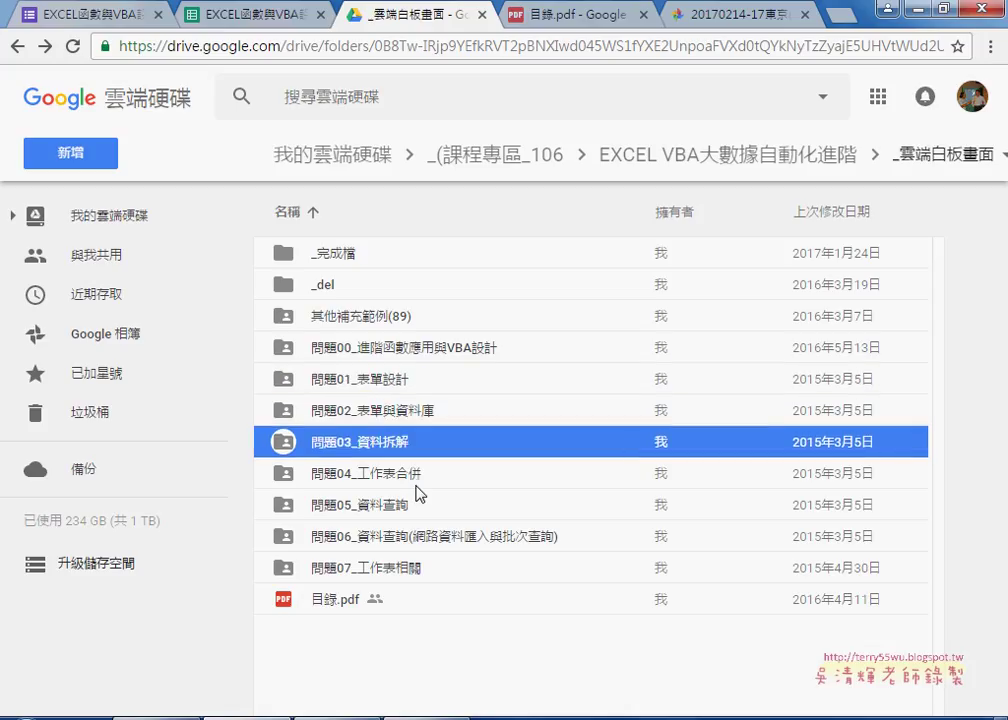
left_click(418, 488)
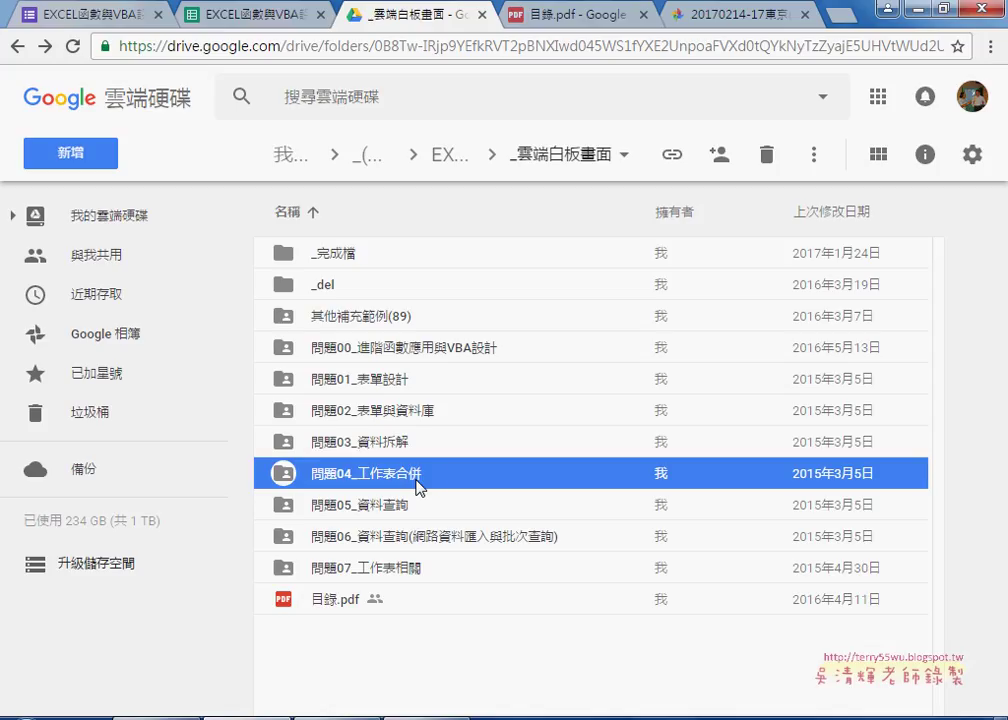
left_click(424, 507)
left_click(436, 540)
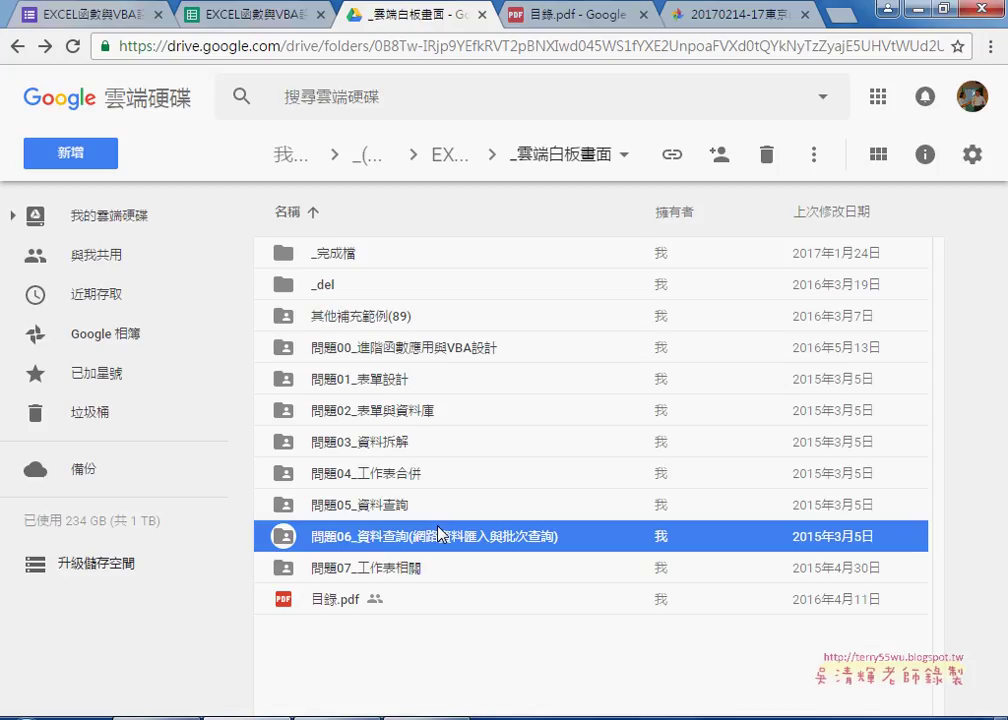
left_click(414, 567)
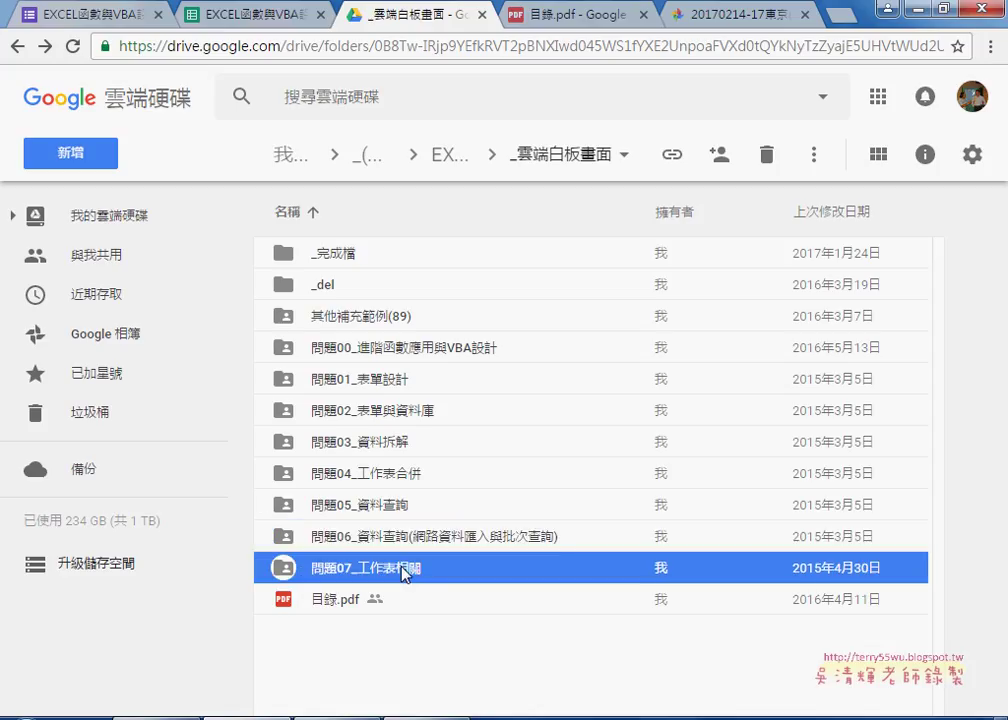